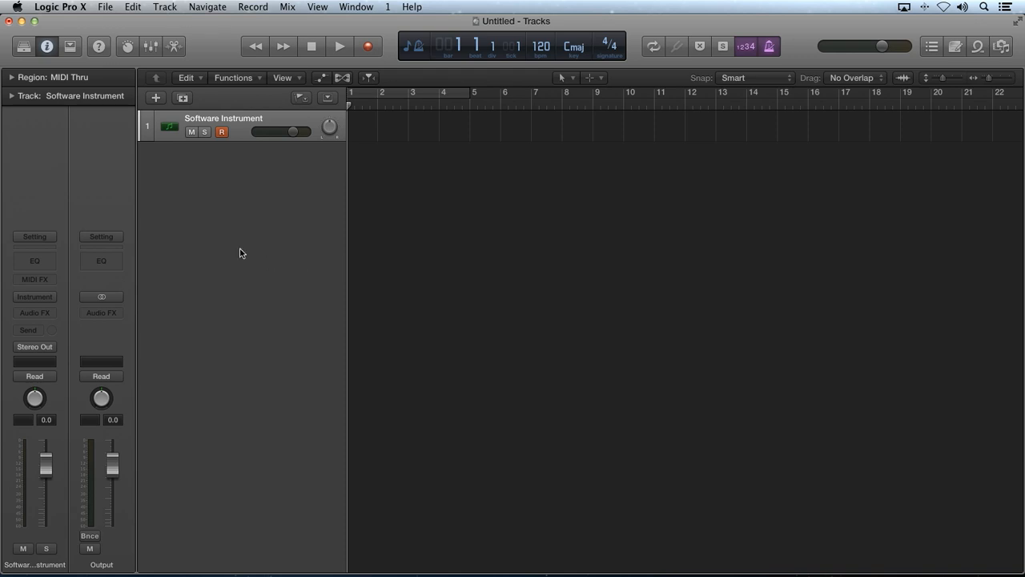
# Create a new Drummer track (SoCal) from the new-track dialog
pyautogui.click(768, 46)
pyautogui.click(170, 6)
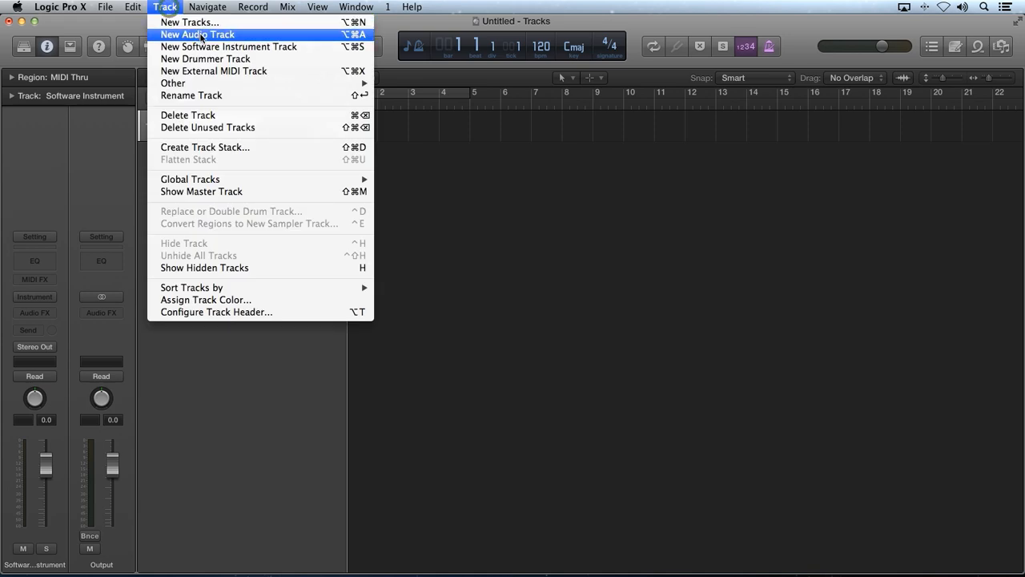
pyautogui.click(295, 364)
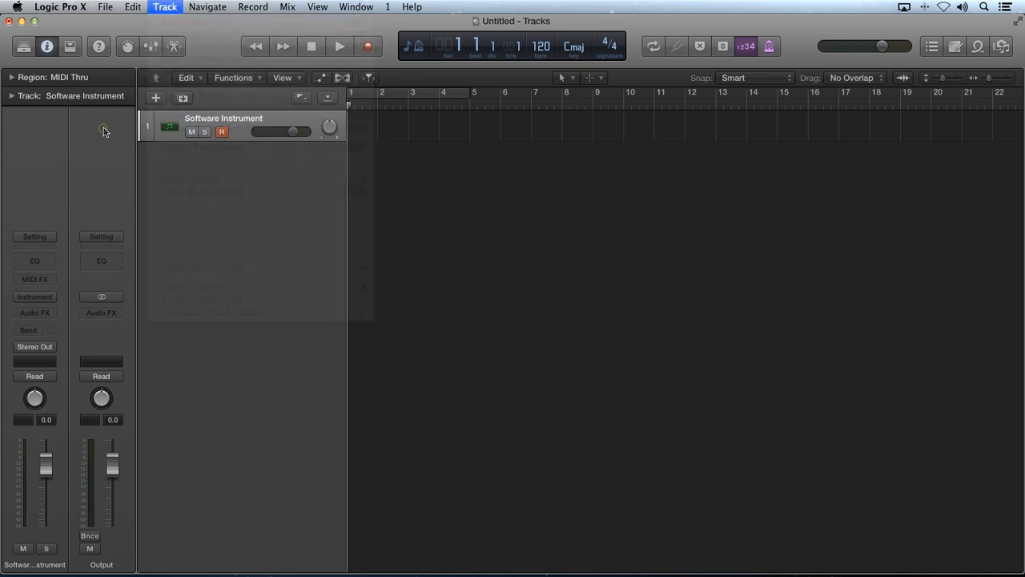
pyautogui.click(157, 98)
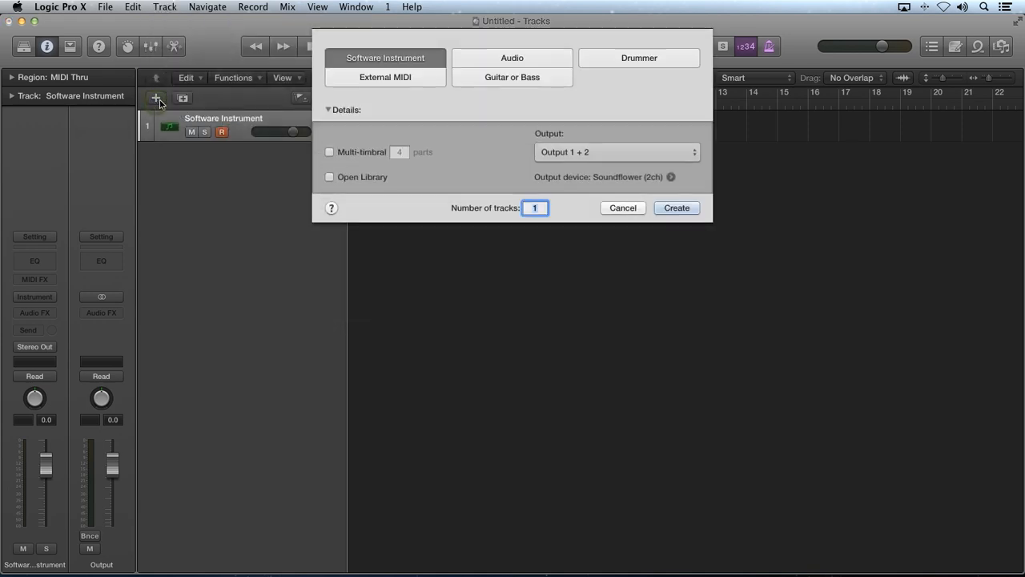
pyautogui.click(612, 50)
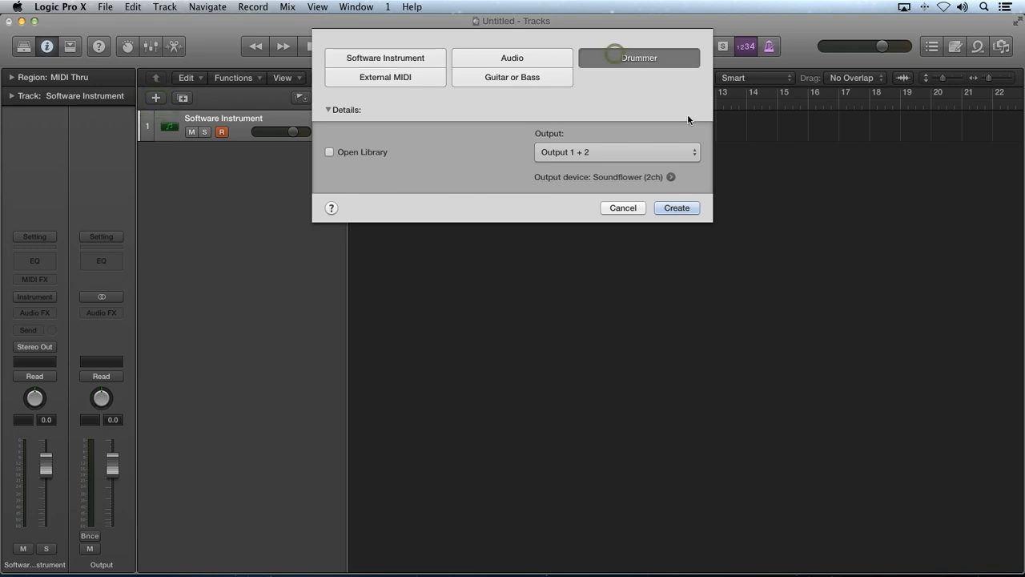
pyautogui.click(678, 208)
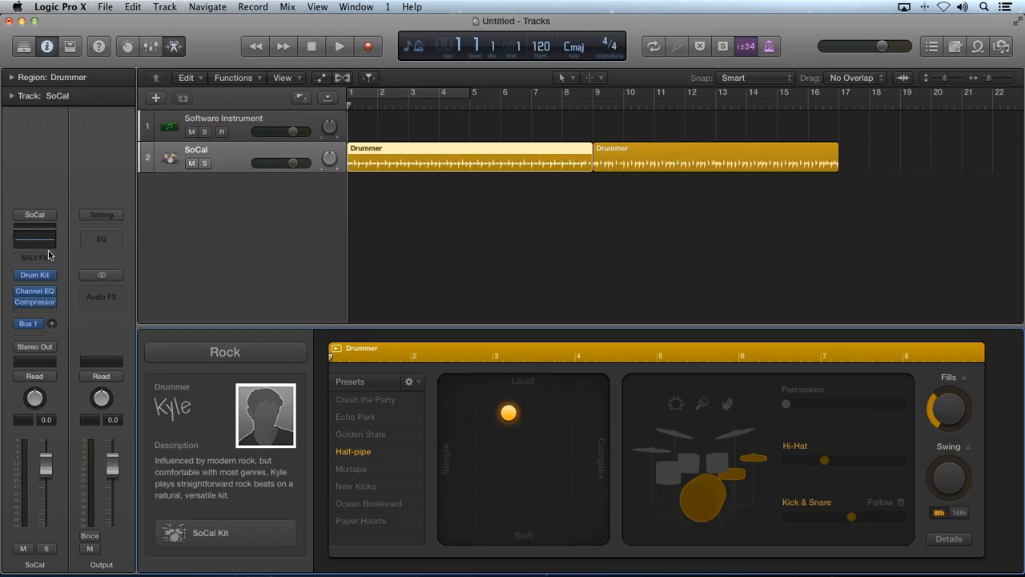
# Inspect the SoCal track's Drum Kit Designer plug-in and close its window
pyautogui.click(44, 278)
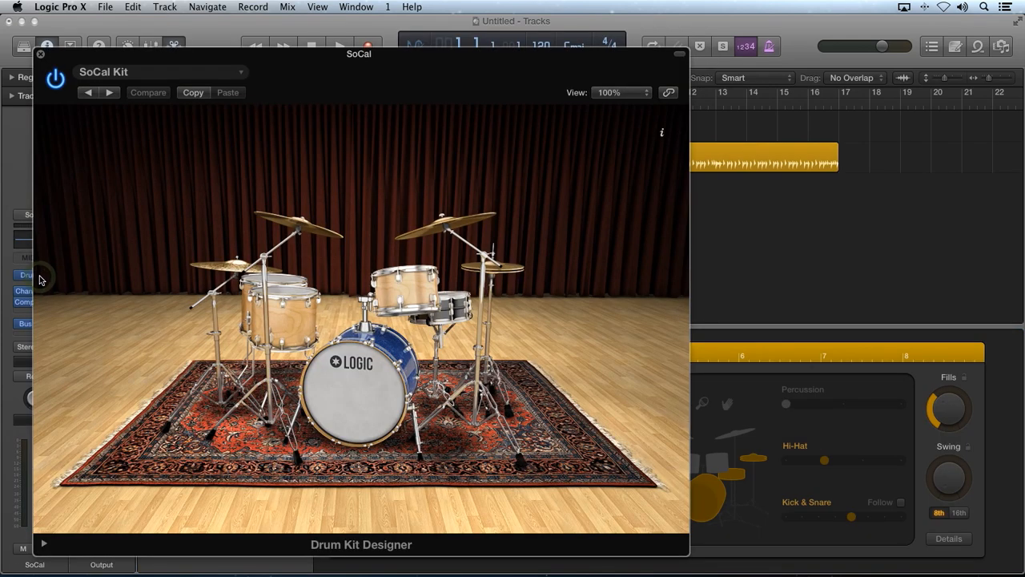
pyautogui.moveTo(250, 56); pyautogui.dragTo(389, 59)
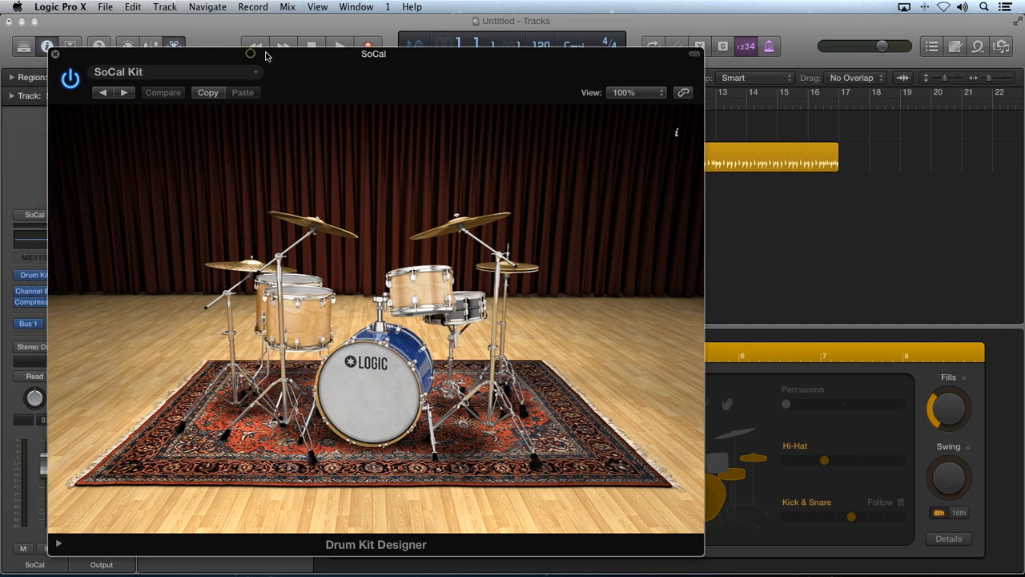
pyautogui.press('super+w')
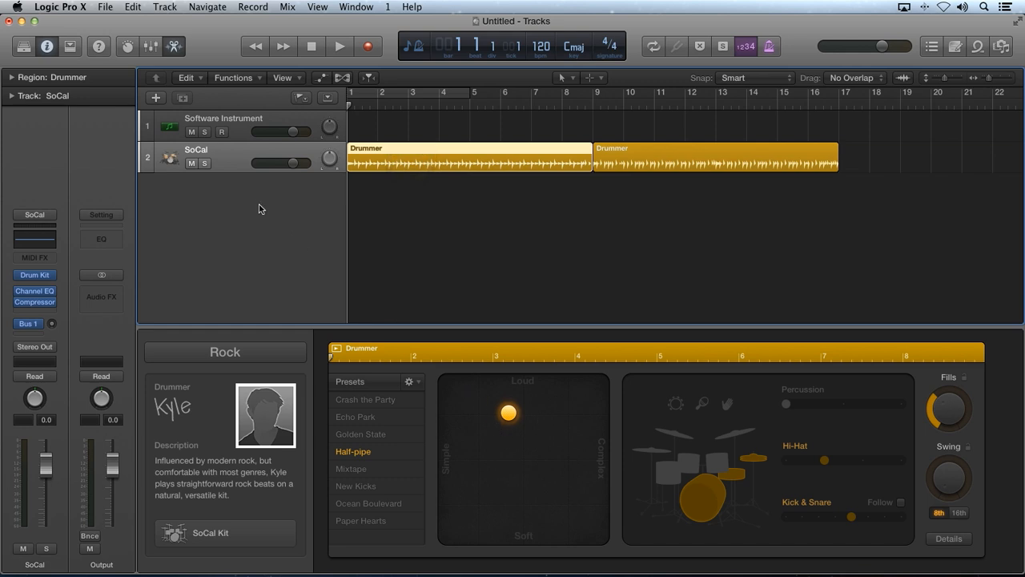
# Load Drum Kit Designer in Stereo as the Software Instrument track's instrument
pyautogui.moveTo(35, 275)
pyautogui.click(52, 277)
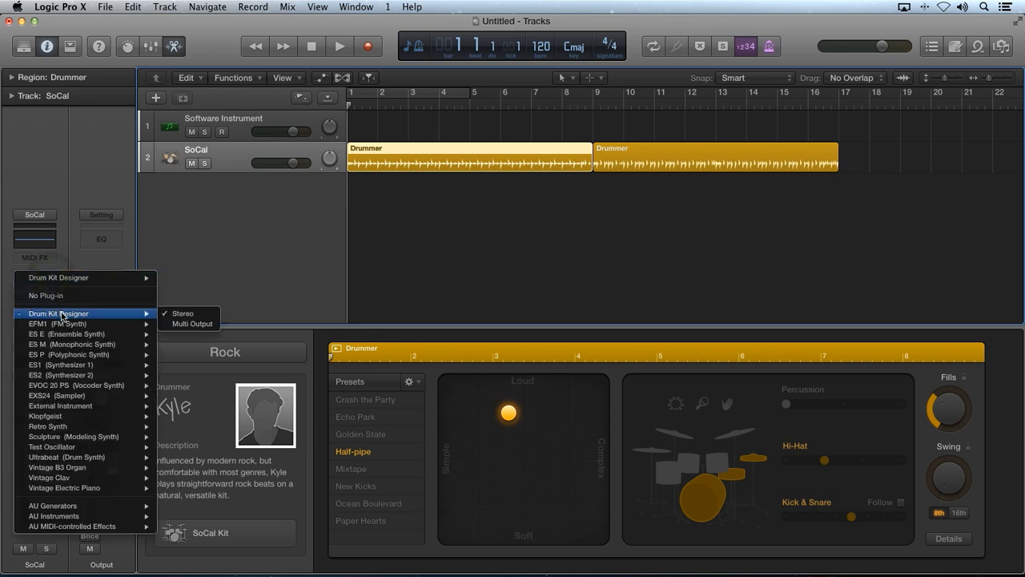
pyautogui.click(228, 256)
pyautogui.click(243, 134)
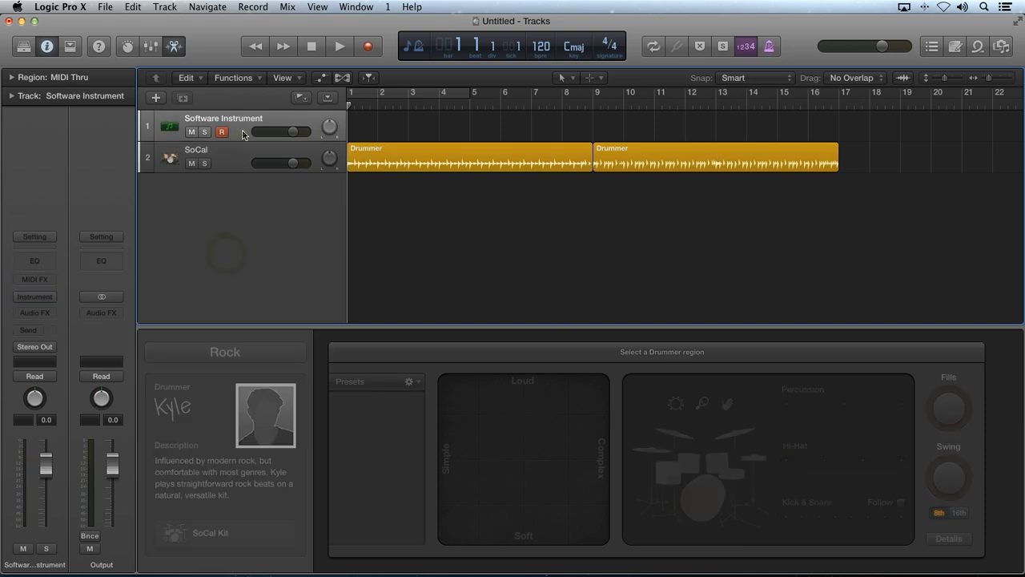
pyautogui.click(43, 296)
pyautogui.moveTo(58, 317)
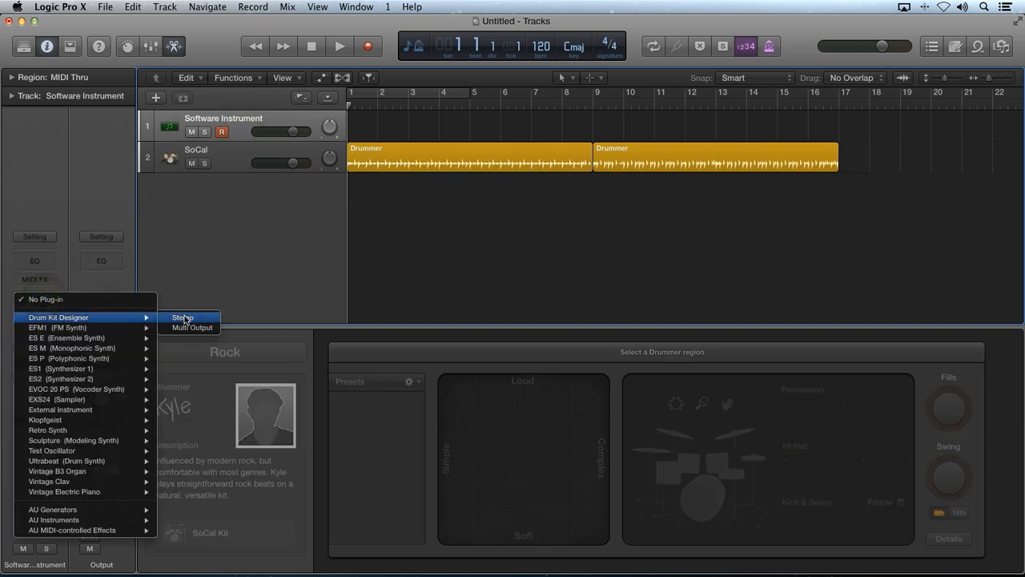
pyautogui.click(184, 319)
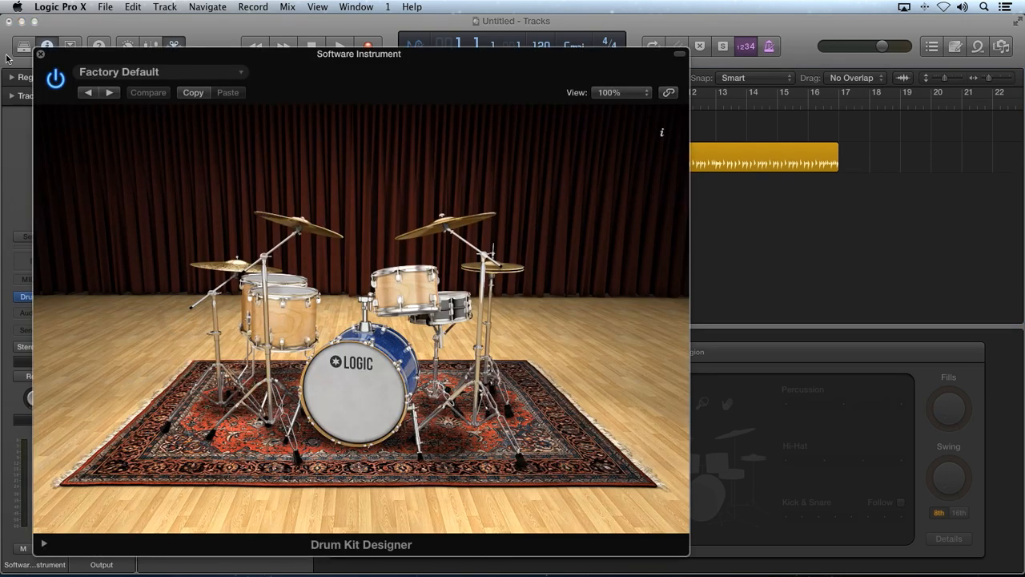
pyautogui.click(40, 54)
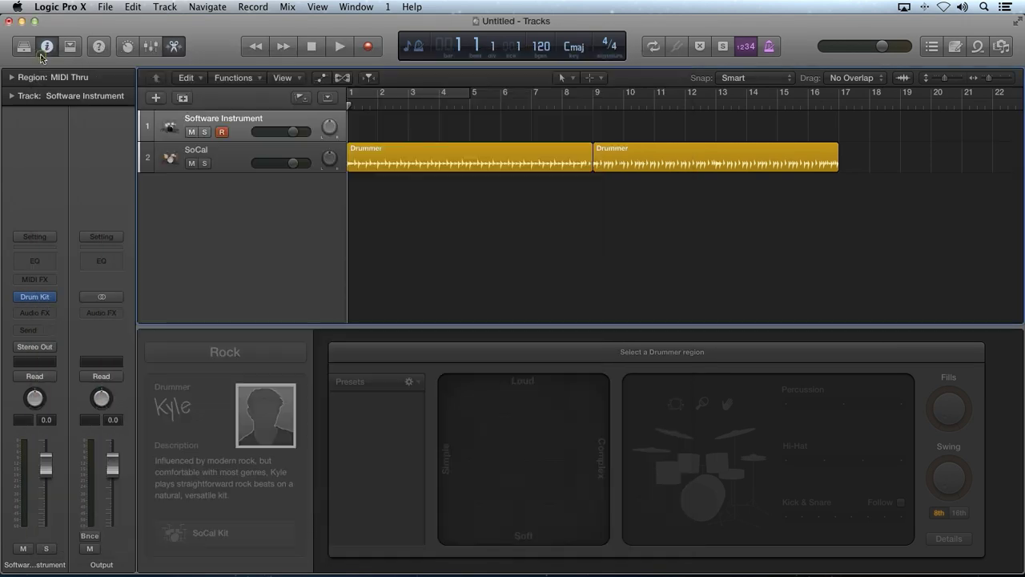
# Zoom to both SoCal Drummer regions and move the XY puck toward Soft/Simple
pyautogui.click(241, 154)
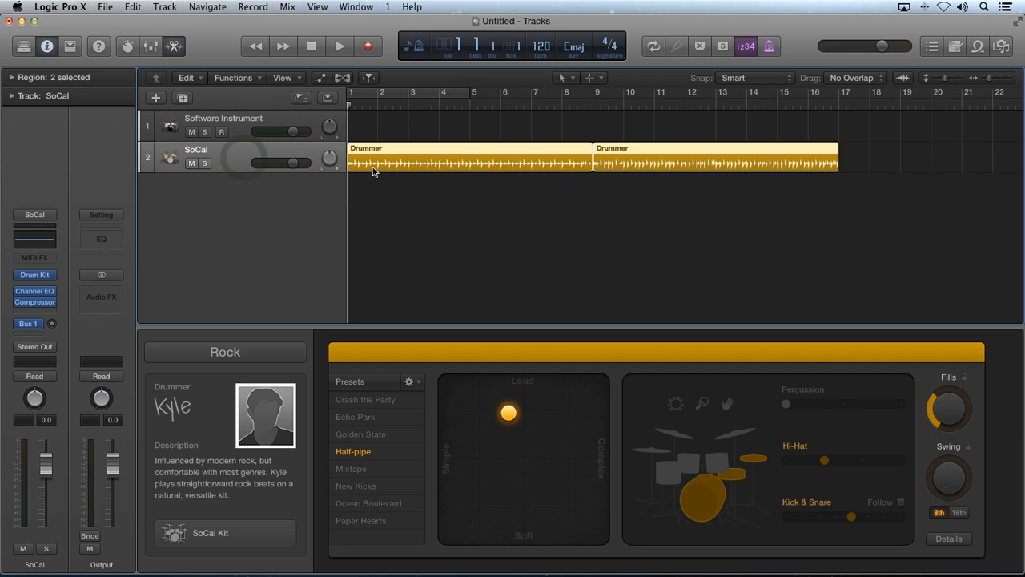
pyautogui.press('z')
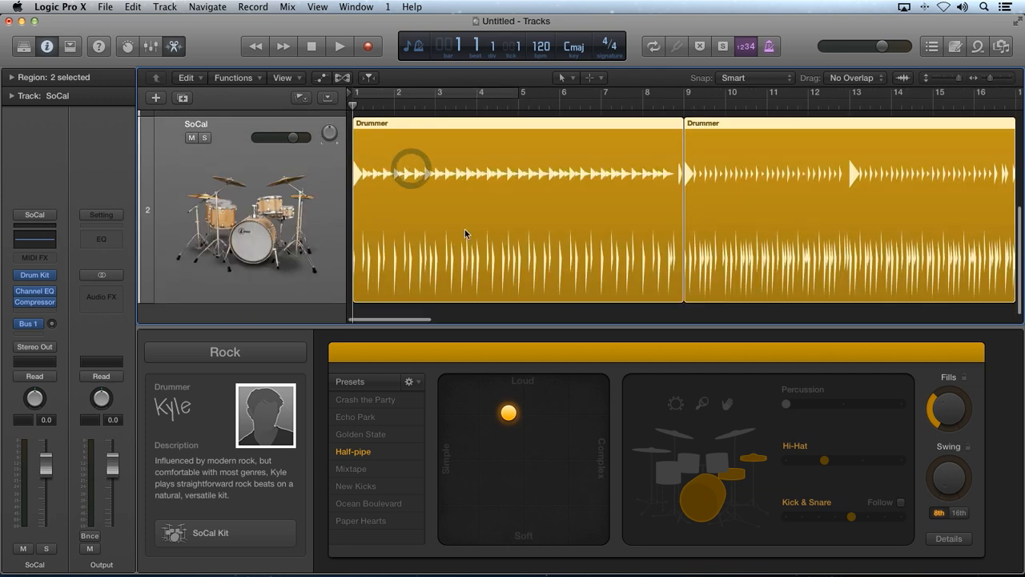
pyautogui.press('super+Right')
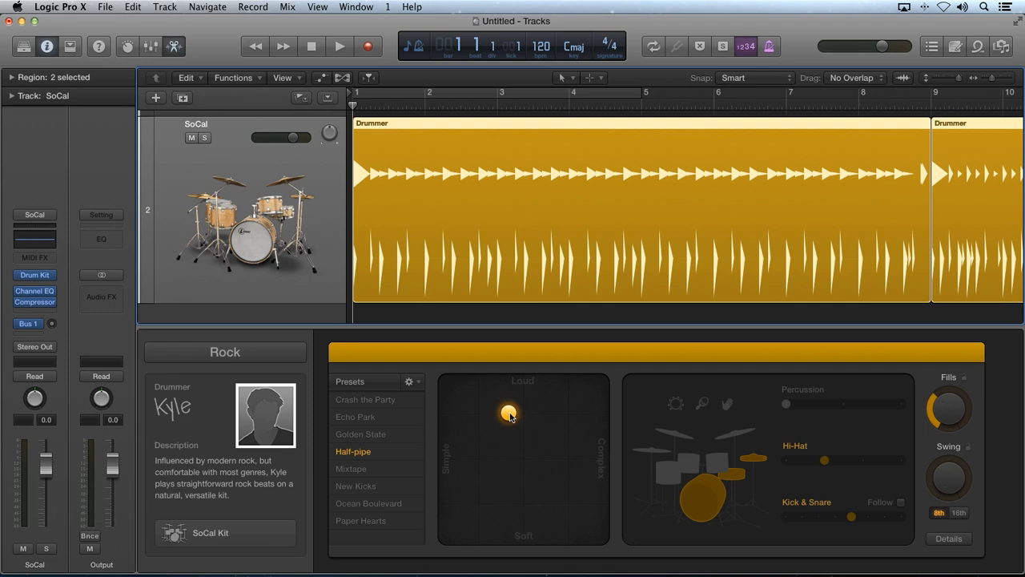
pyautogui.moveTo(510, 415); pyautogui.dragTo(554, 412)
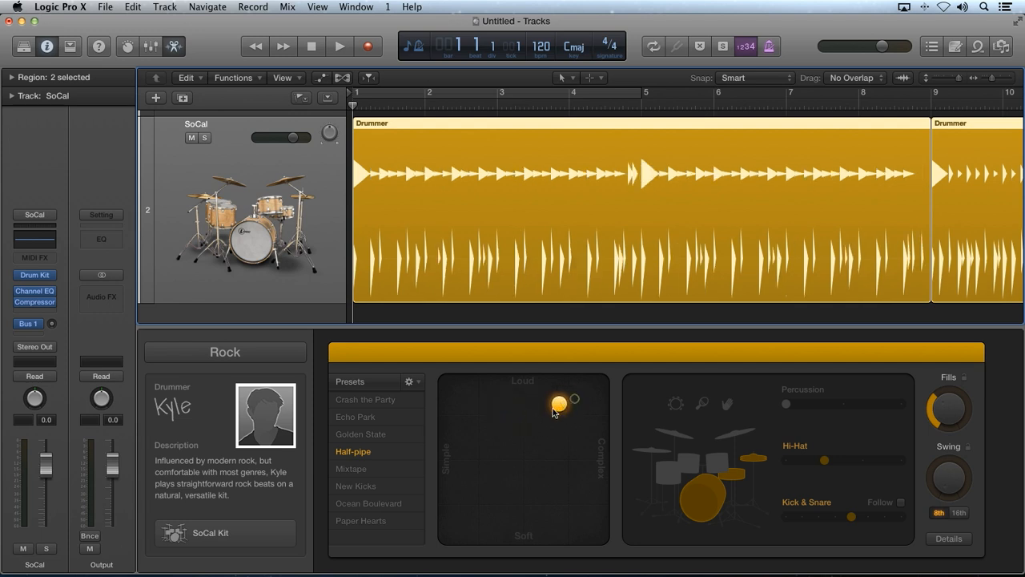
pyautogui.click(484, 442)
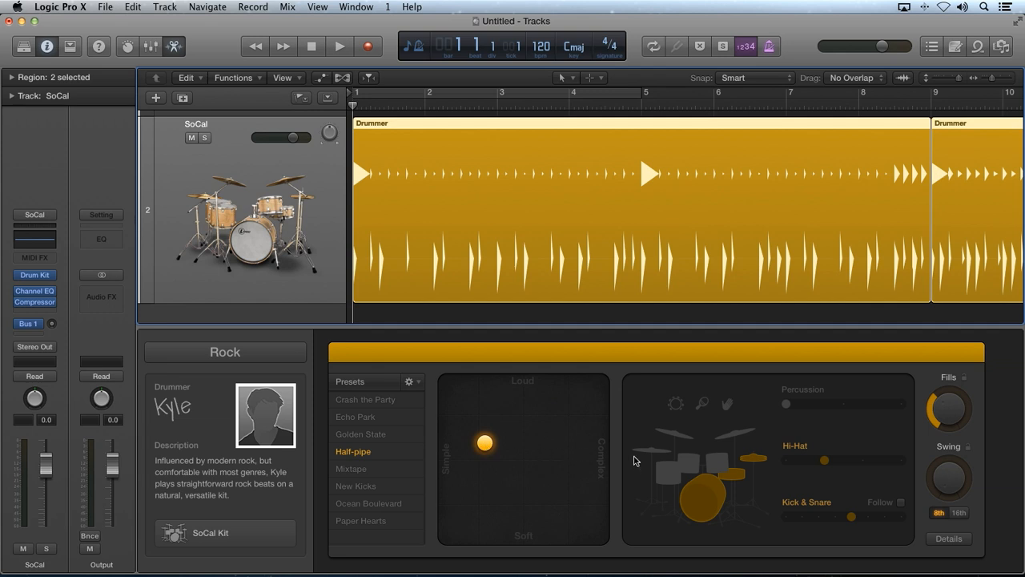
# Browse the available drummers and keep Kyle on the SoCal Kit
pyautogui.click(264, 423)
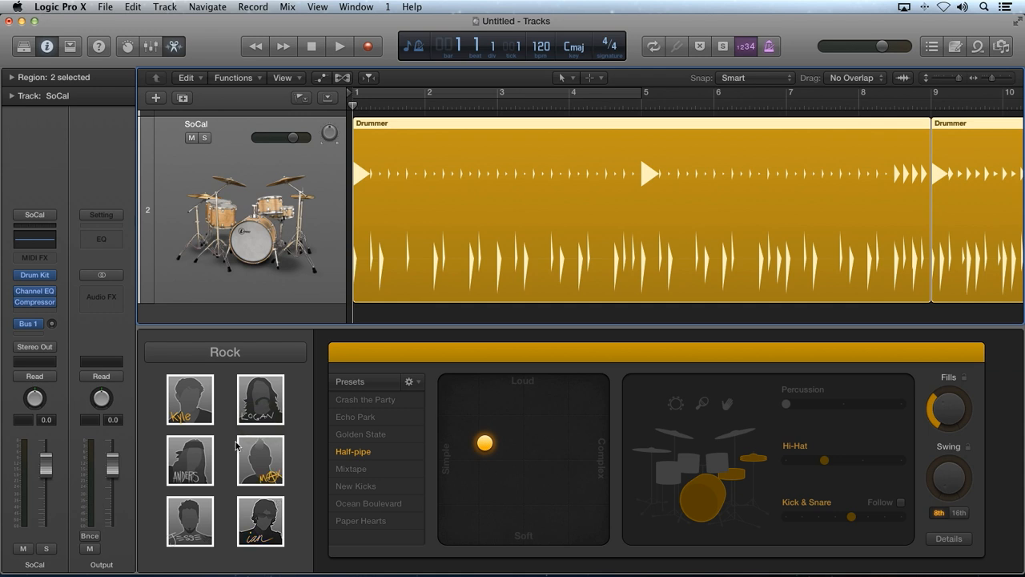
pyautogui.click(187, 403)
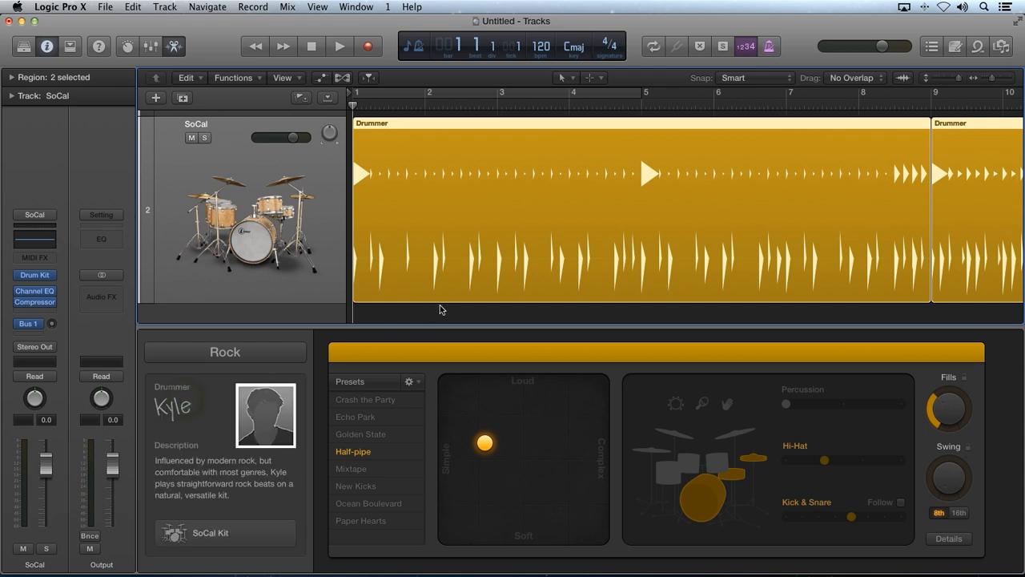
pyautogui.click(419, 315)
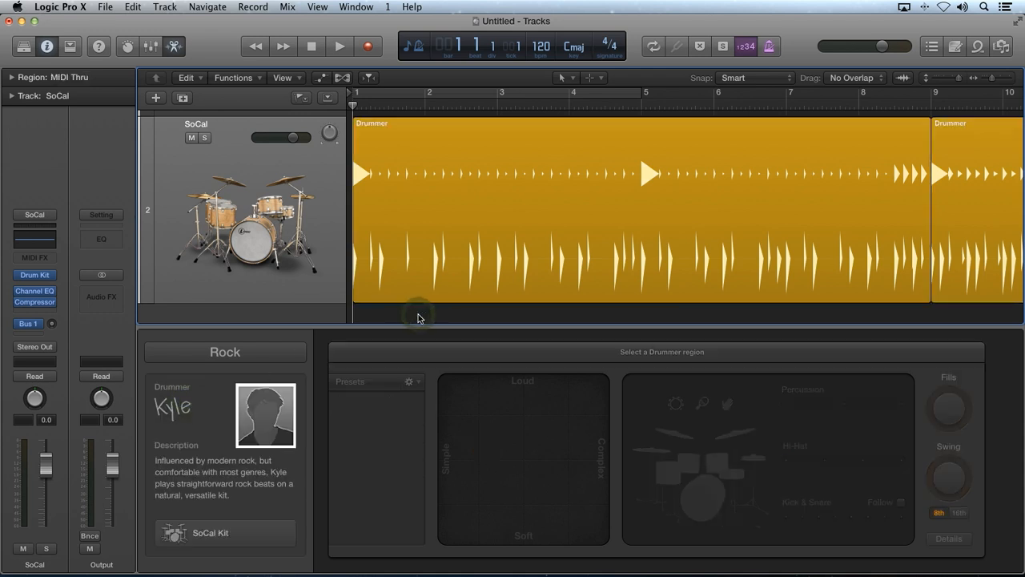
pyautogui.scroll(-3, 418, 317)
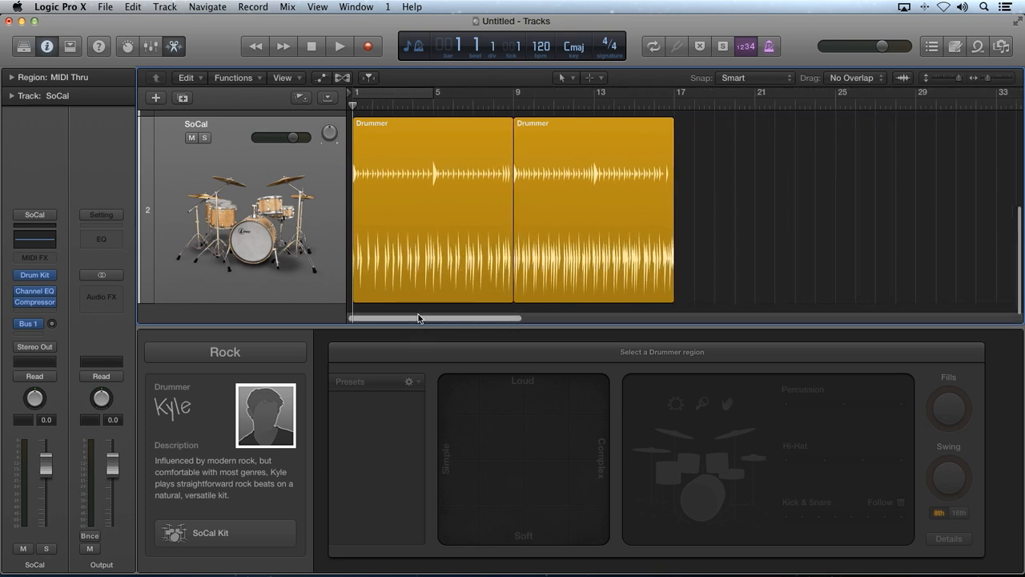
pyautogui.scroll(3, 737, 248)
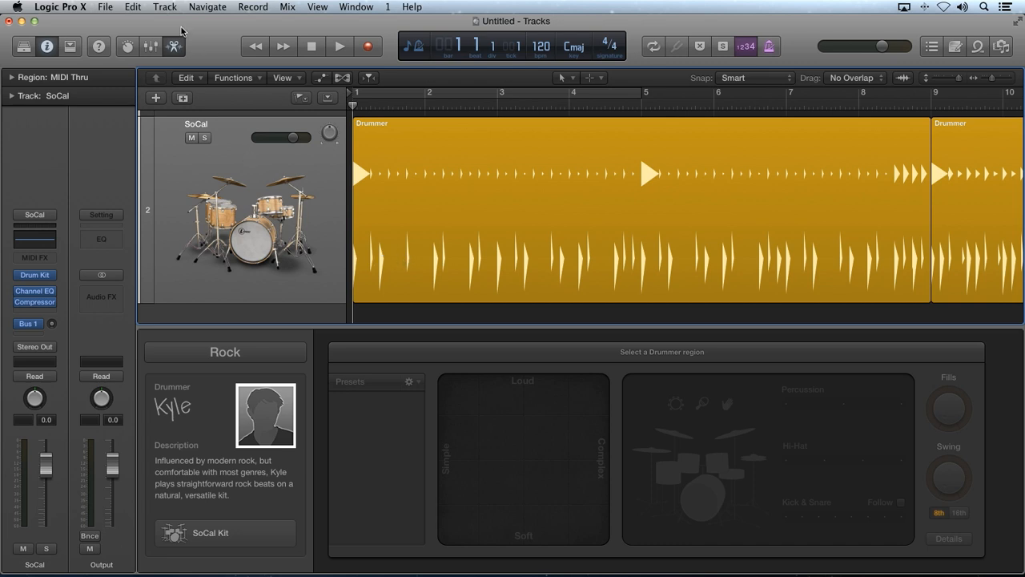
# Reset the SoCal track's channel strip to defaults via the Setting menu
pyautogui.click(165, 7)
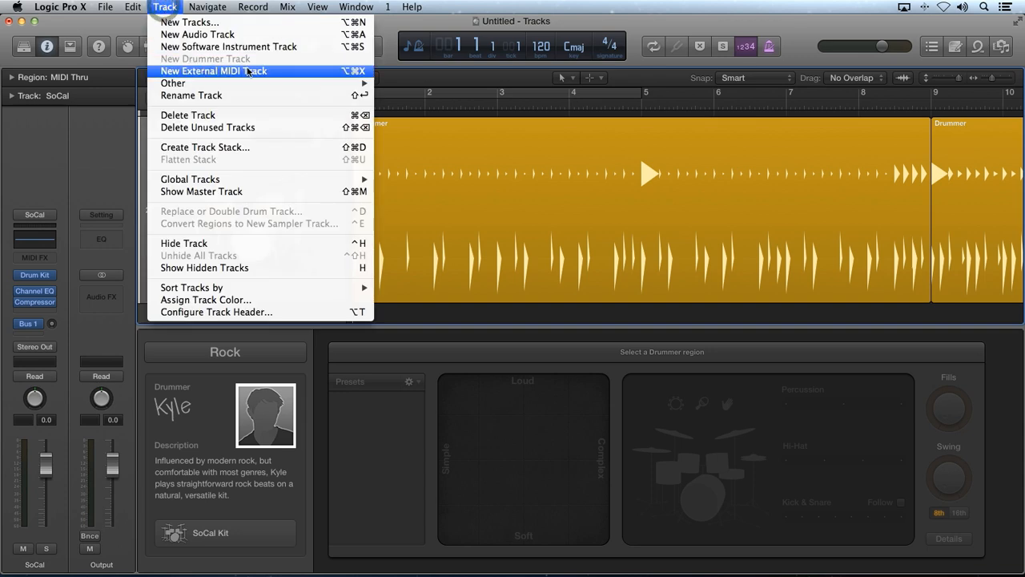
pyautogui.click(70, 146)
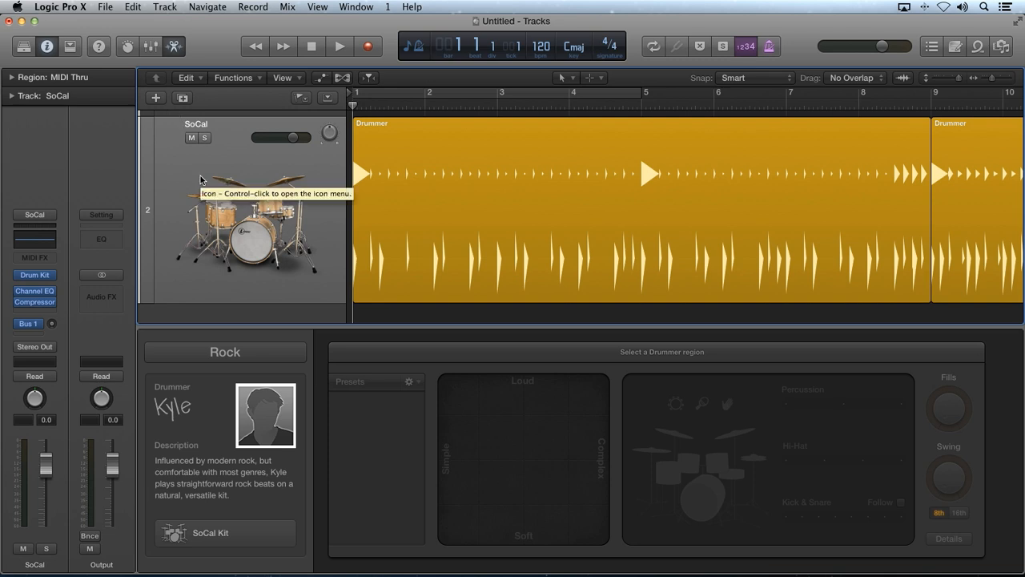
pyautogui.click(49, 218)
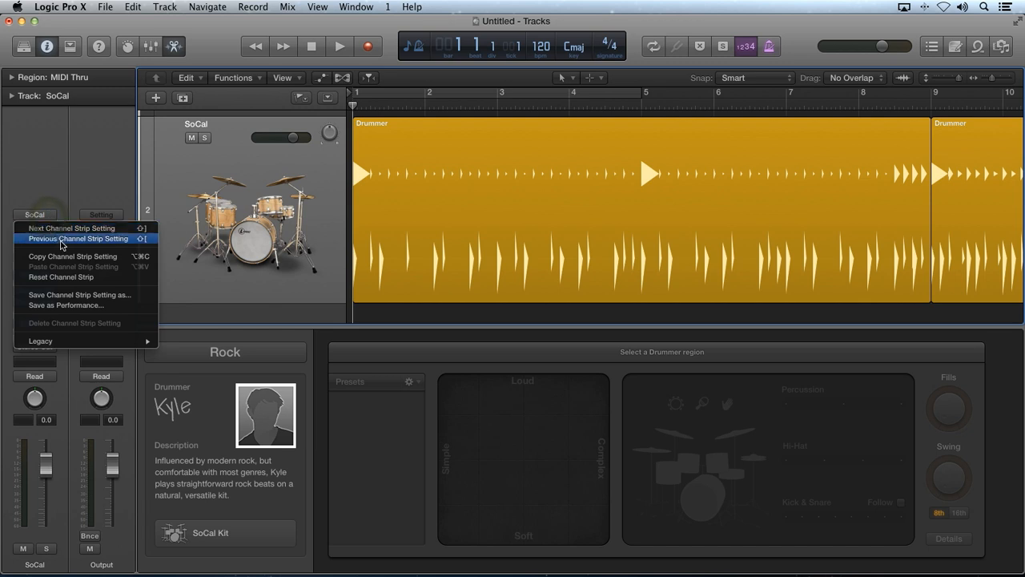
pyautogui.click(122, 277)
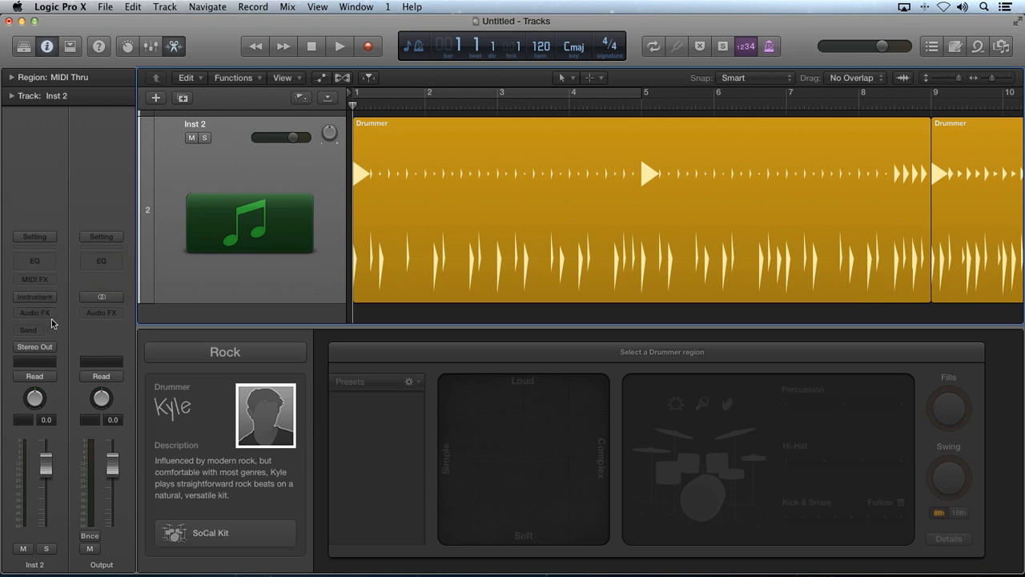
# Make the first Drummer region's beat louder and more complex on the XY pad
pyautogui.click(462, 245)
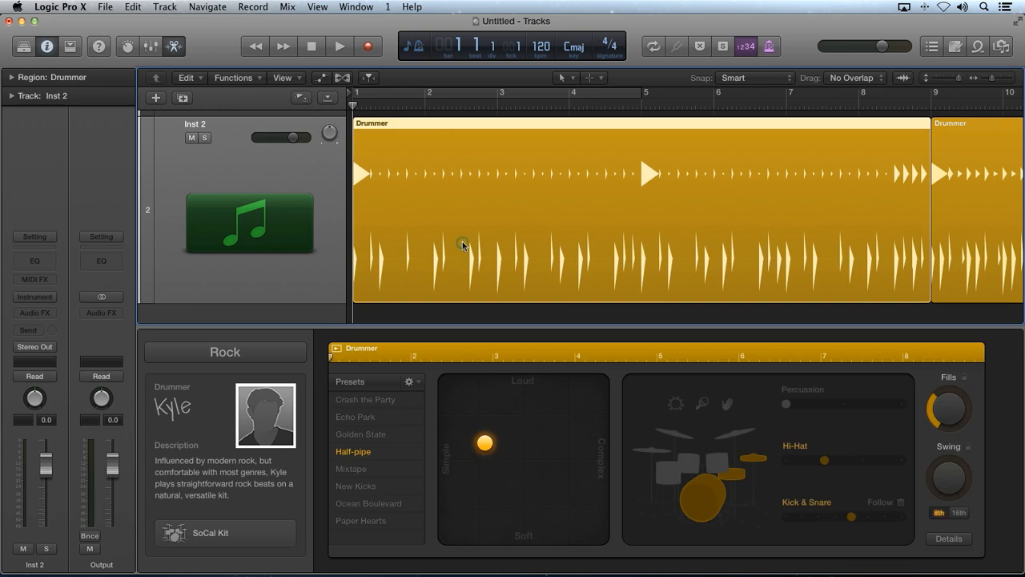
pyautogui.press('super+Left')
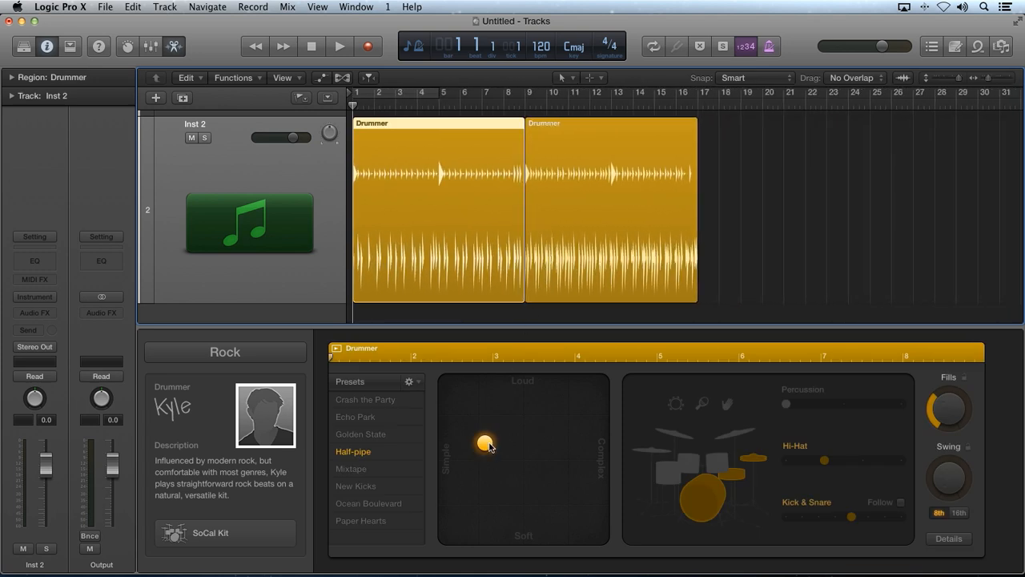
pyautogui.moveTo(488, 446); pyautogui.dragTo(557, 425)
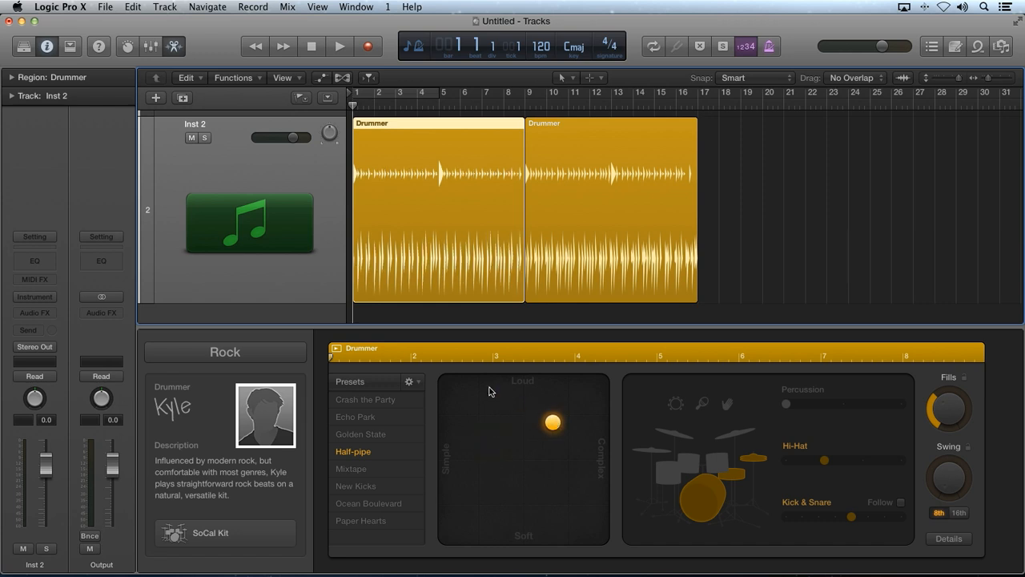
# Load Battery 4 in Stereo as the instrument and open its 808 Detailed Kit
pyautogui.click(46, 297)
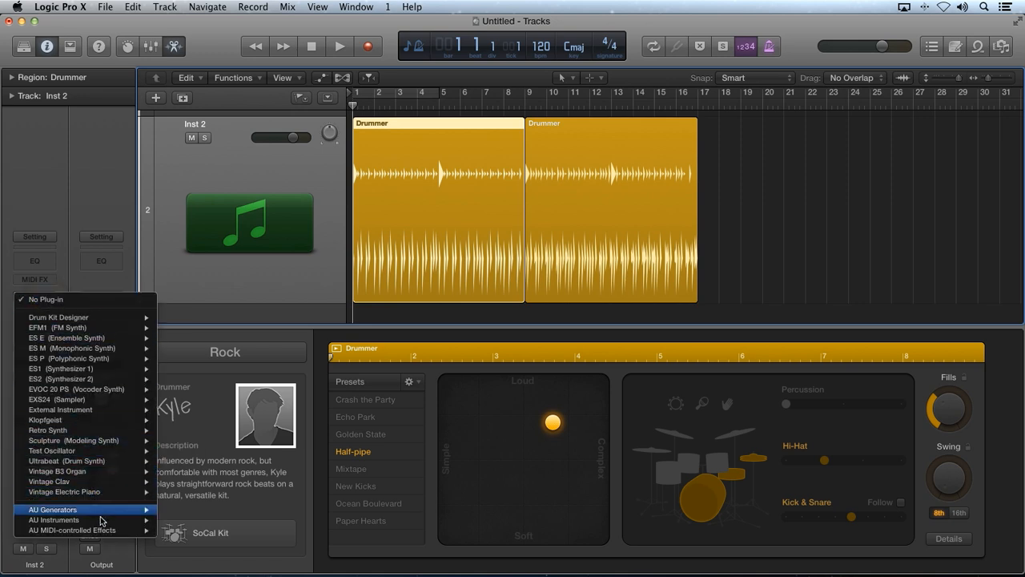
pyautogui.moveTo(54, 520)
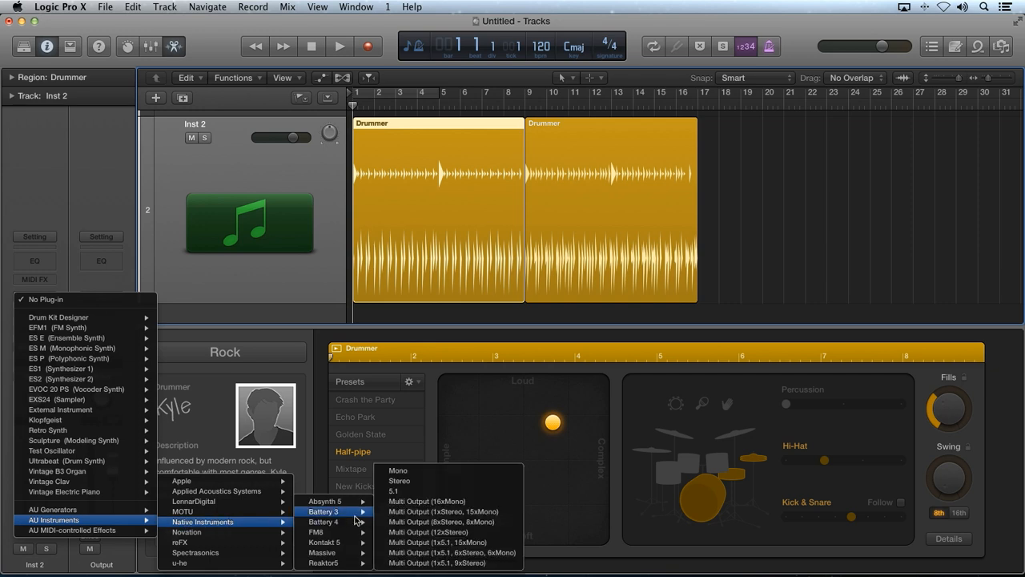
pyautogui.moveTo(333, 522)
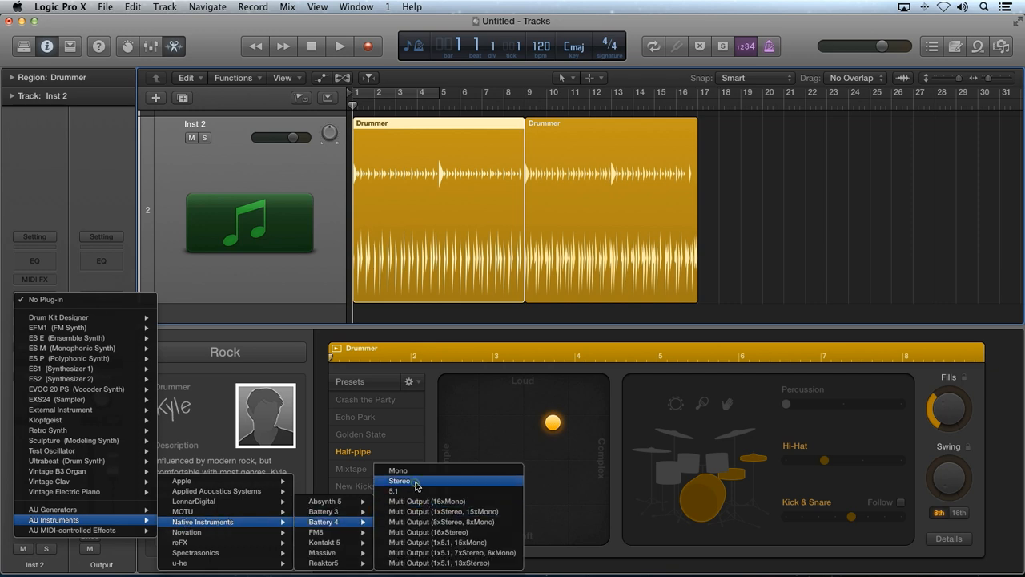
pyautogui.click(417, 482)
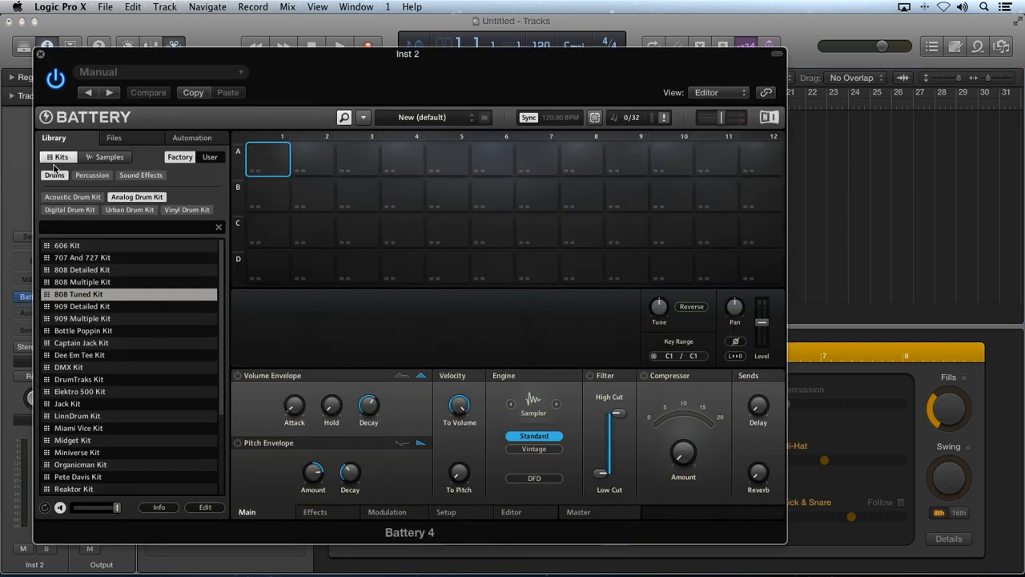
pyautogui.doubleClick(80, 270)
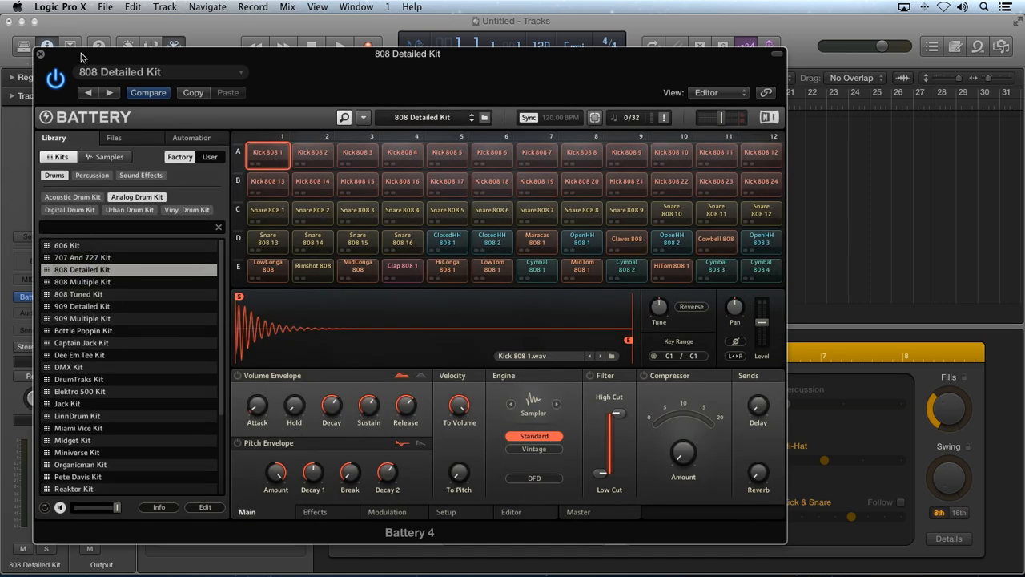
# During playback, push the Drummer pattern to its loudest, most complex corner
pyautogui.click(40, 55)
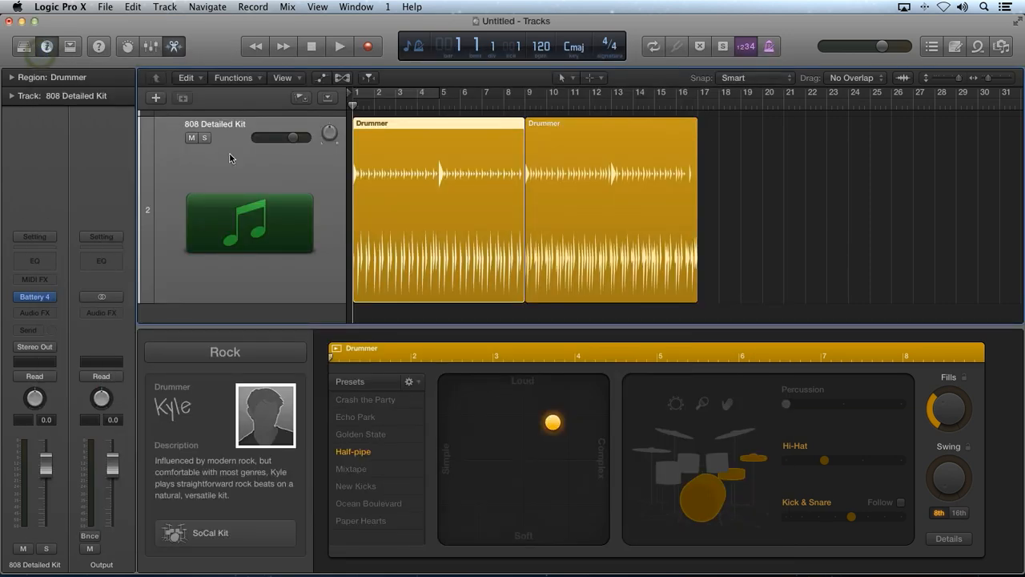
pyautogui.press('space')
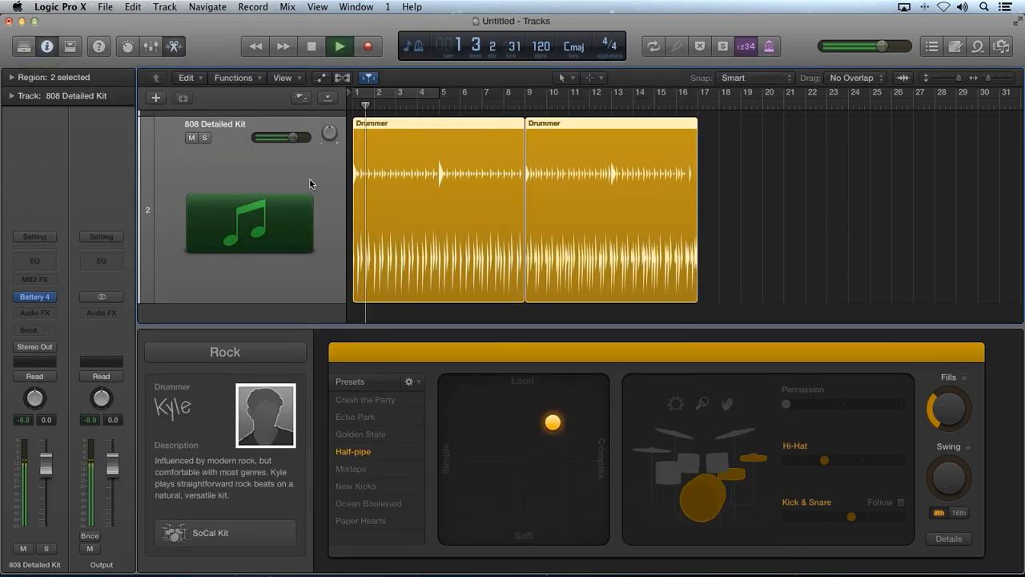
pyautogui.moveTo(553, 422); pyautogui.dragTo(601, 382)
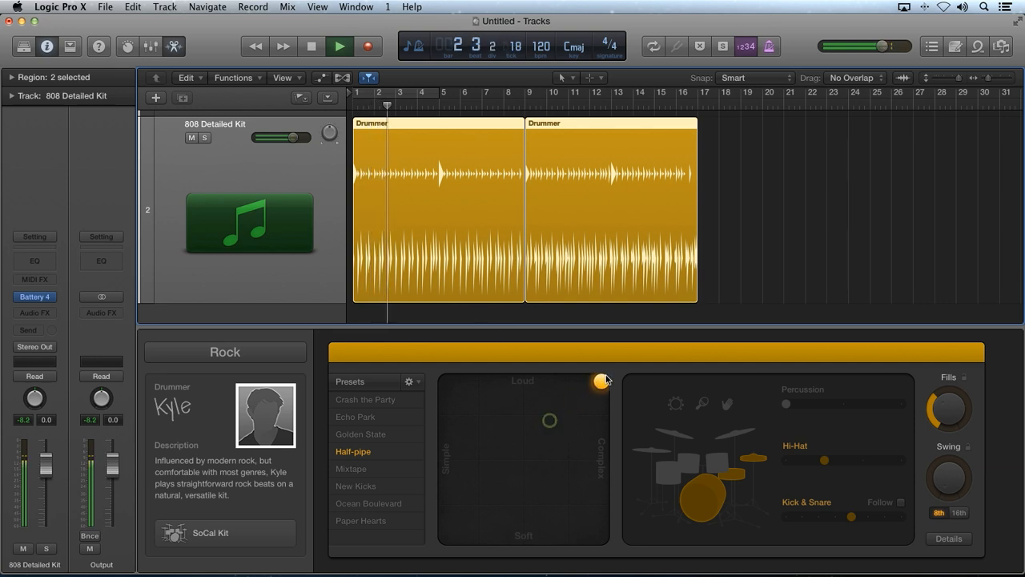
# Switch Battery 4 to the 909 Detailed Kit
pyautogui.click(40, 299)
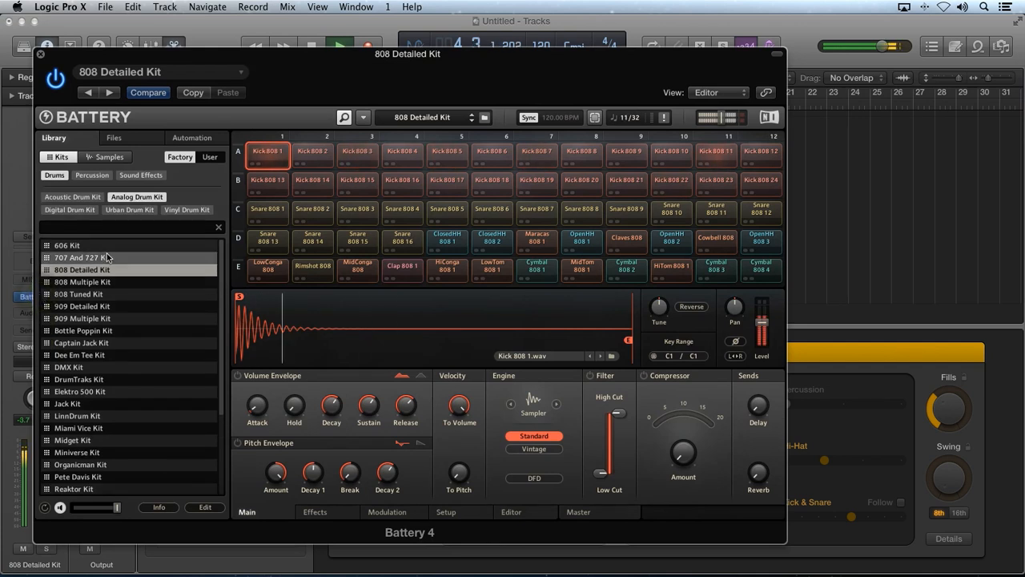
pyautogui.doubleClick(86, 306)
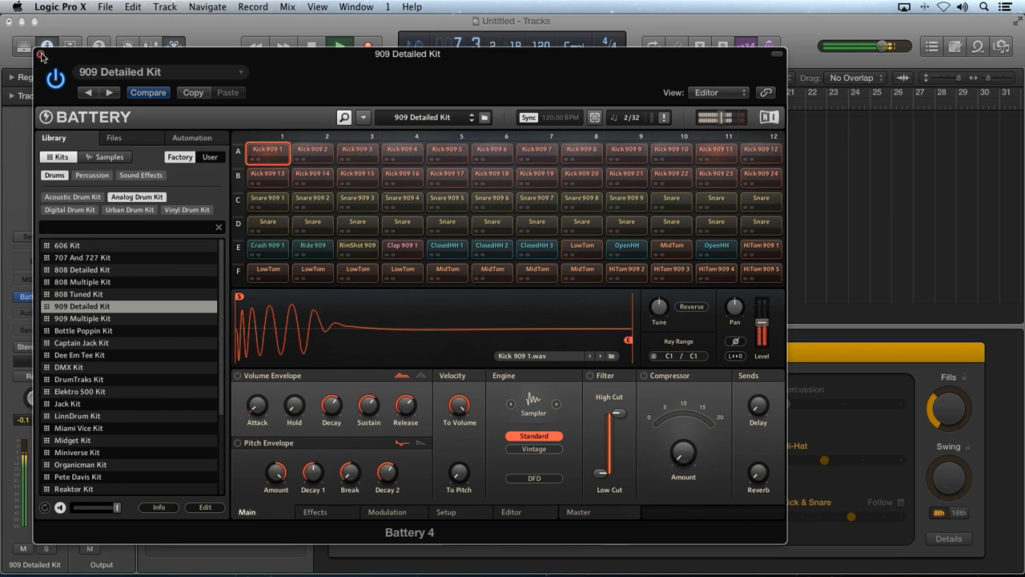
pyautogui.click(41, 54)
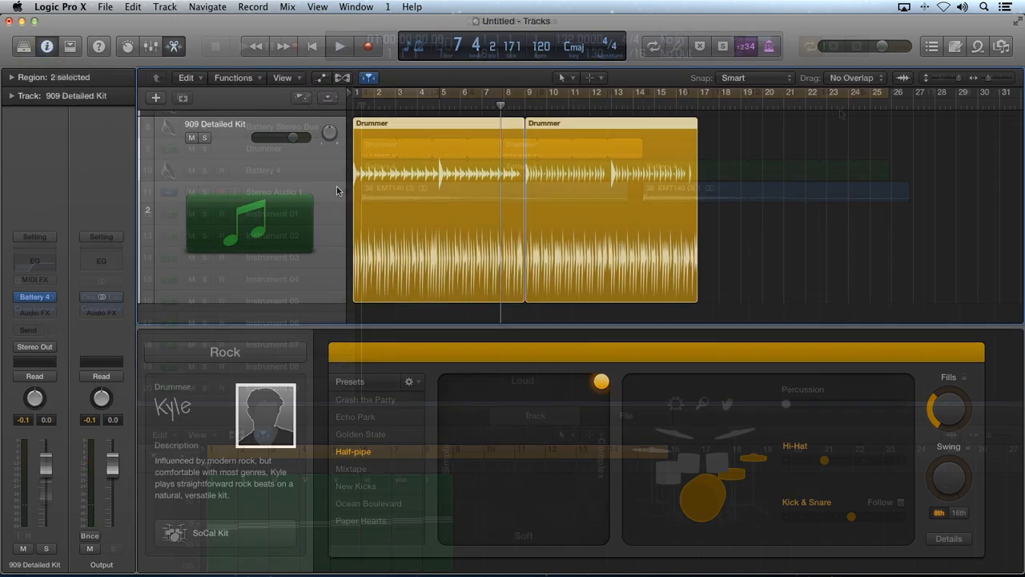
# Set the cycle to bars 1–9 and review the Drummer track's MachFive3 Cabassa patch
pyautogui.moveTo(884, 97); pyautogui.dragTo(645, 96)
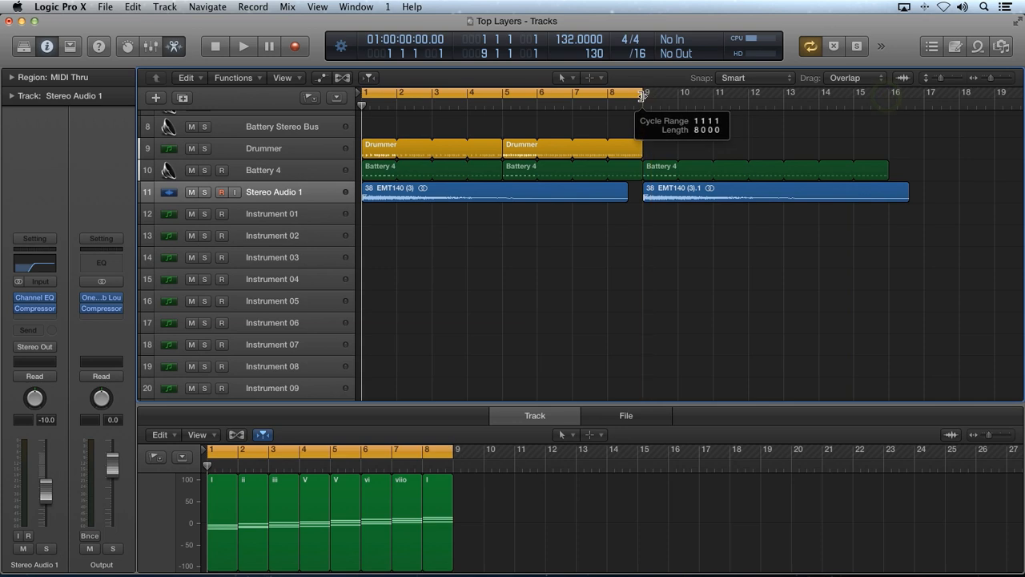
pyautogui.click(279, 191)
pyautogui.click(282, 147)
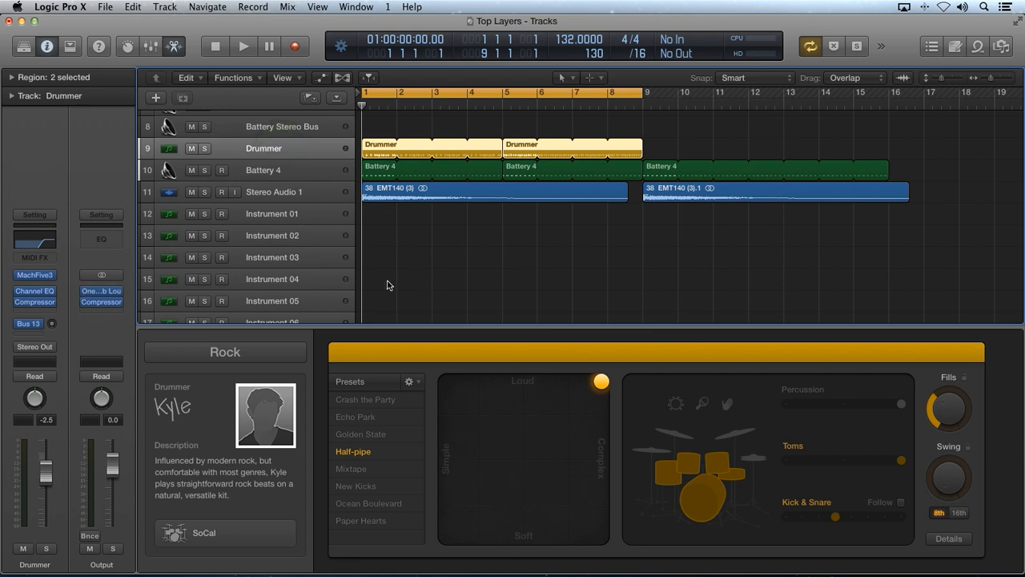
pyautogui.click(37, 276)
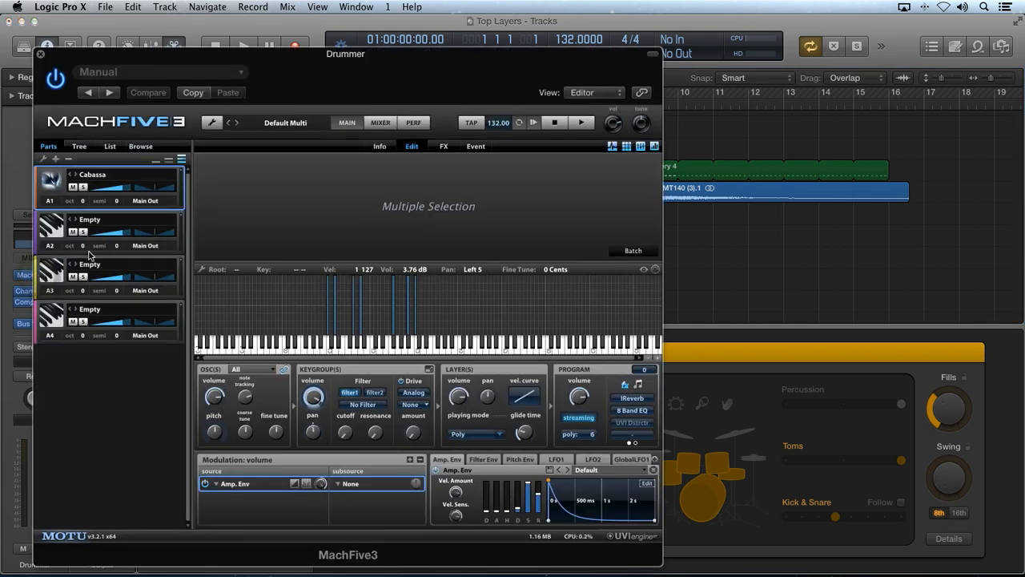
pyautogui.doubleClick(97, 176)
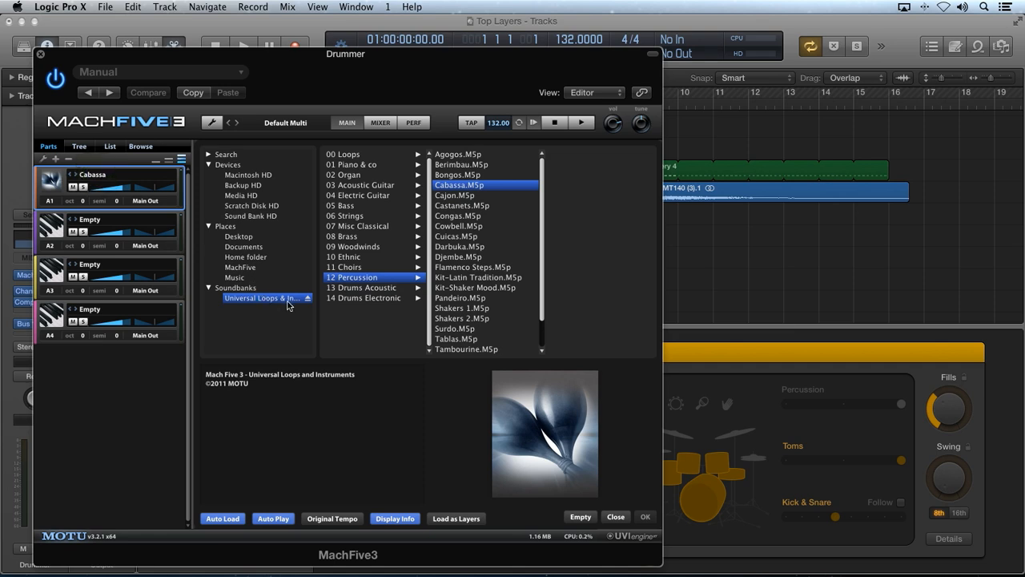
pyautogui.click(41, 56)
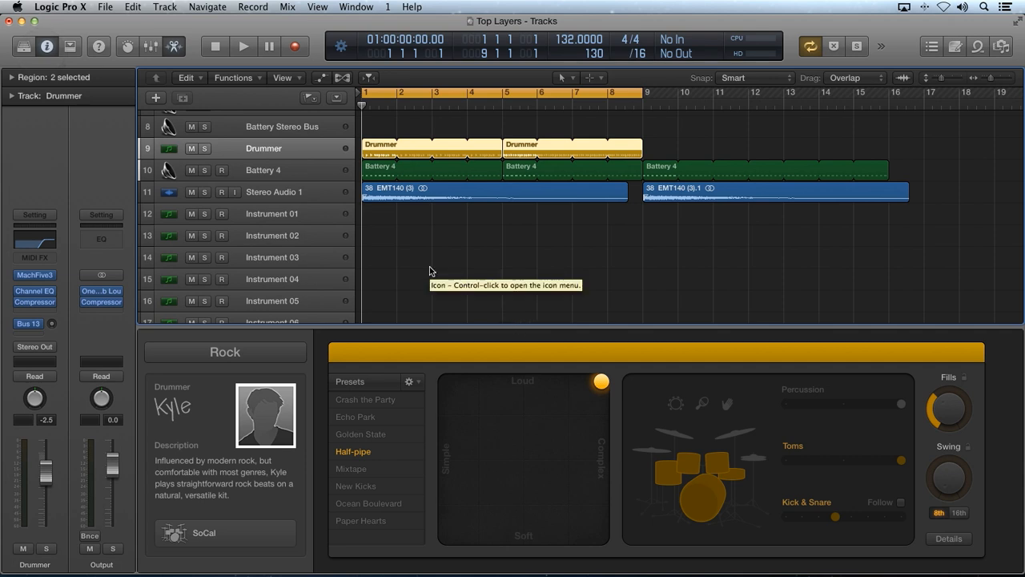
# Play the project with the Drummer track soloed, then stop playback
pyautogui.press('space')
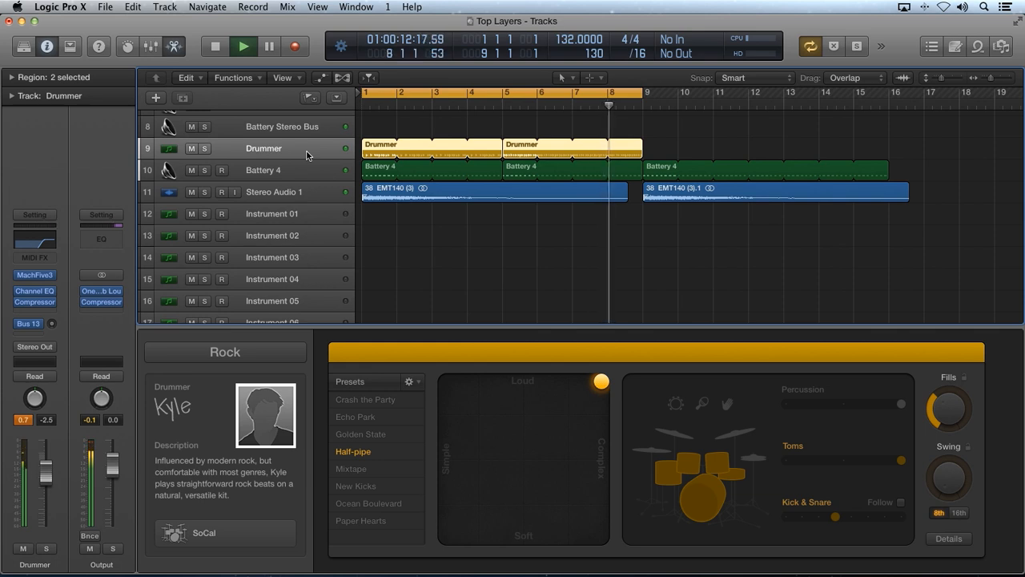
pyautogui.press('s')
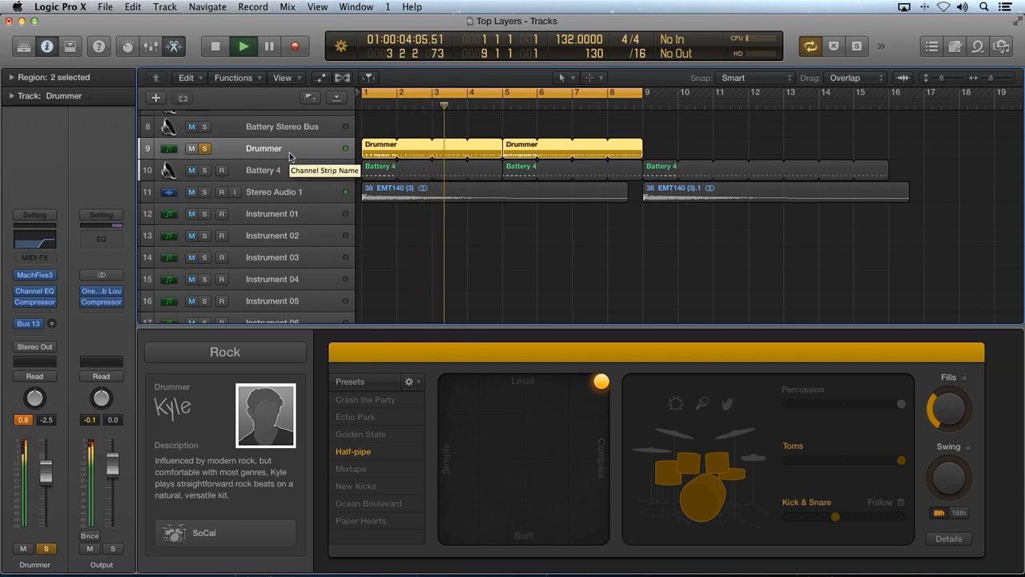
pyautogui.click(37, 277)
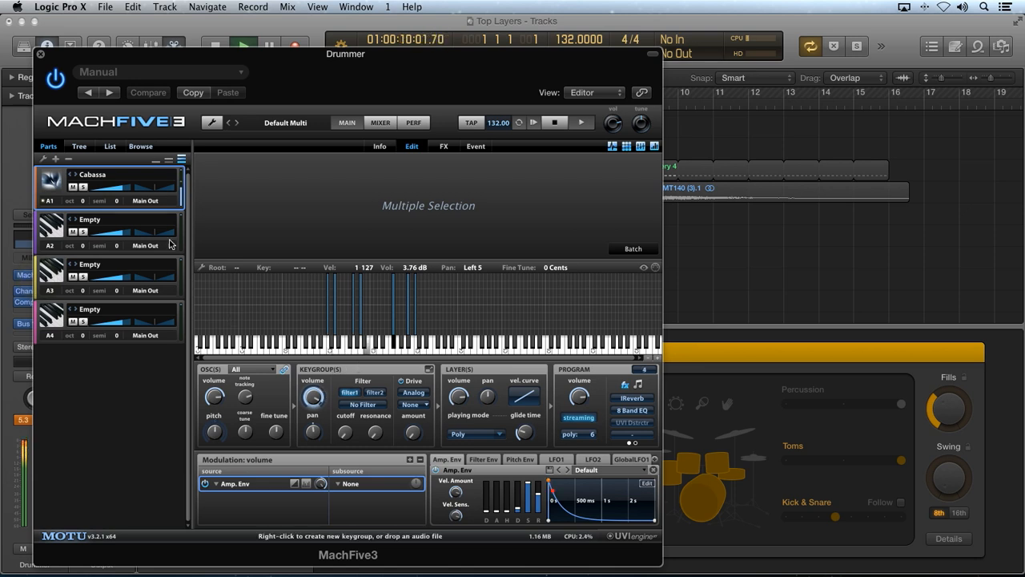
pyautogui.click(40, 54)
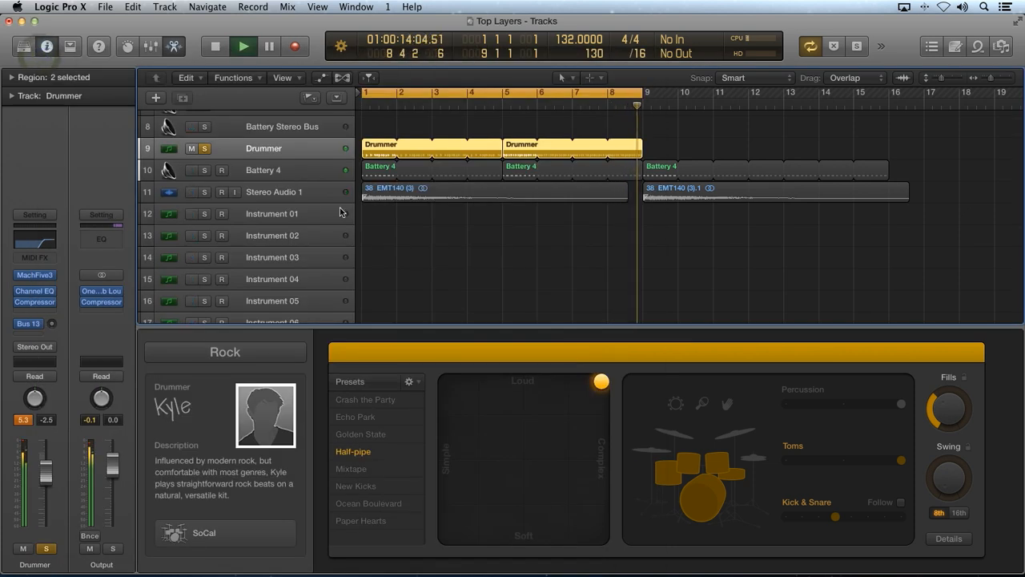
pyautogui.press('space')
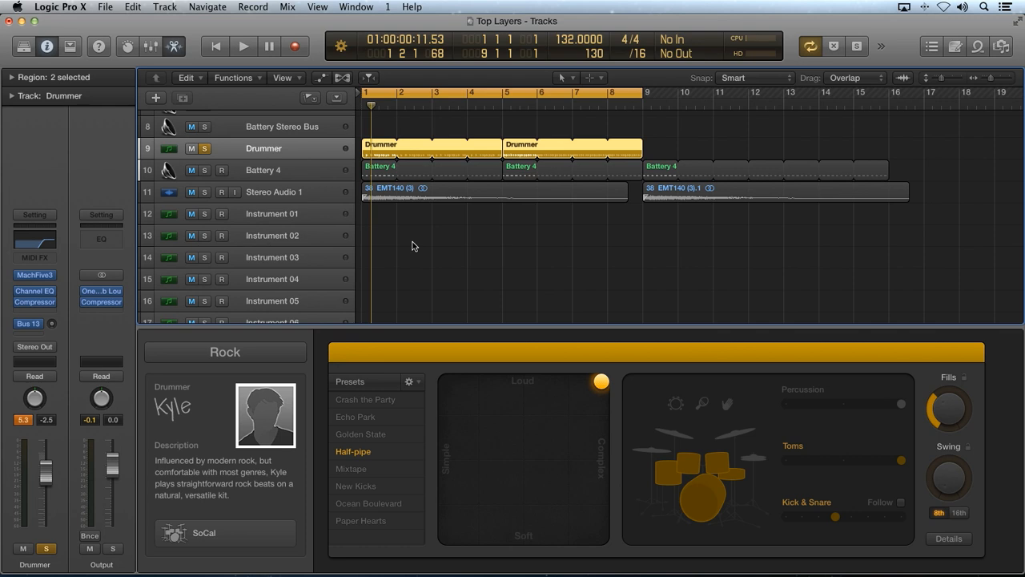
# Review the Atmospheric FX EXS24 patch list unchanged and play from the start
pyautogui.press('Return')
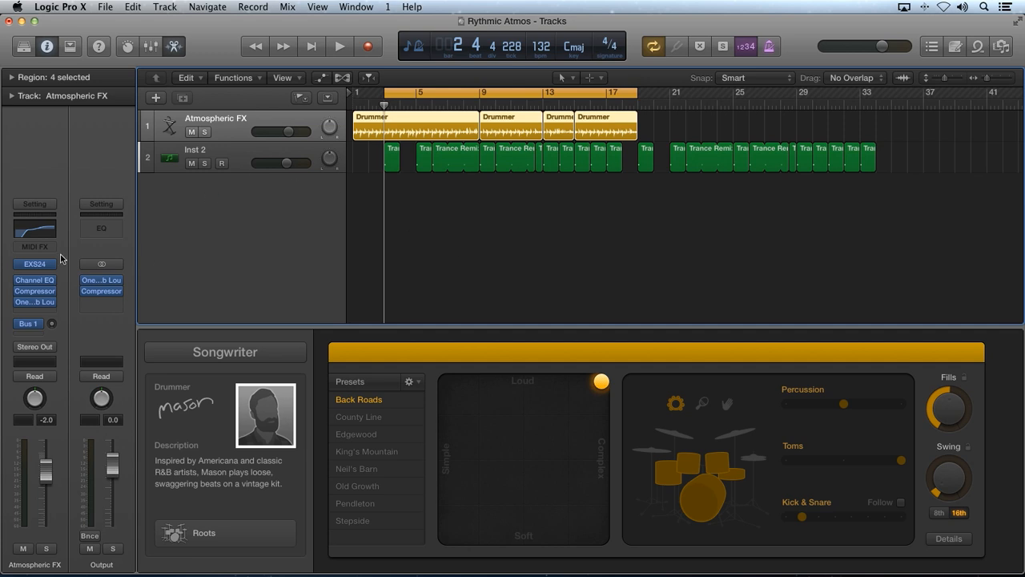
pyautogui.click(34, 266)
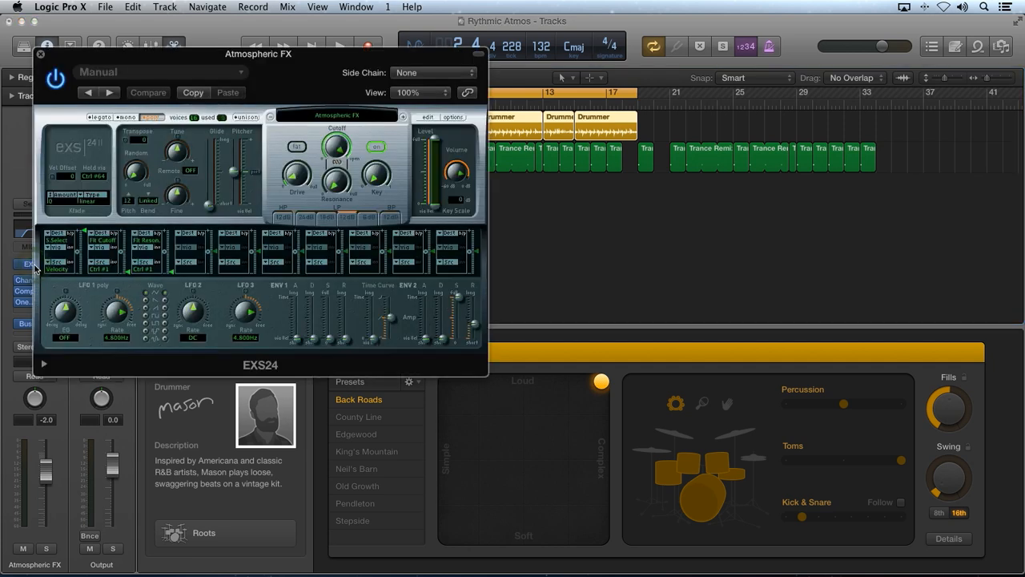
pyautogui.click(340, 117)
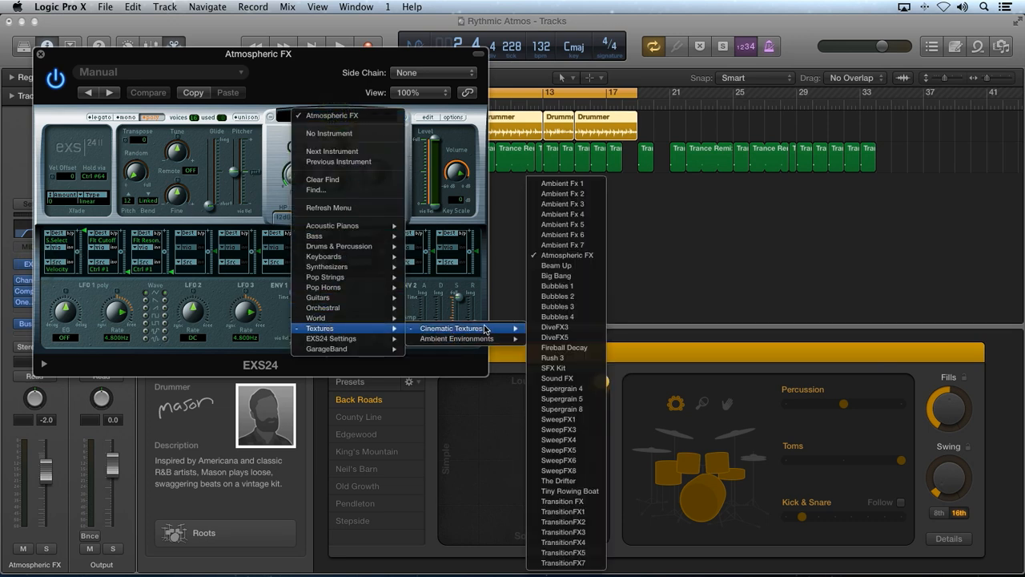
pyautogui.moveTo(452, 328)
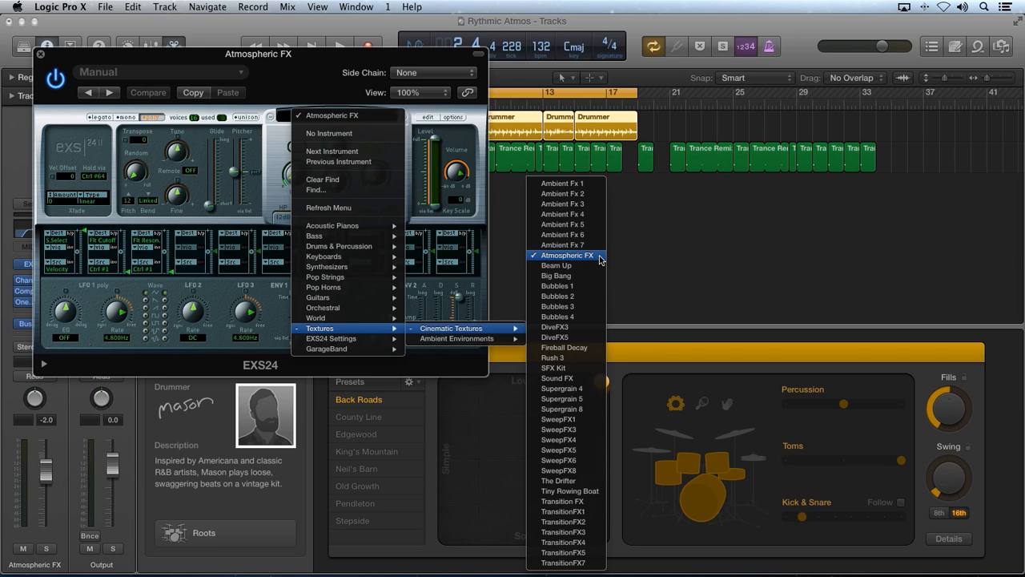
pyautogui.click(632, 258)
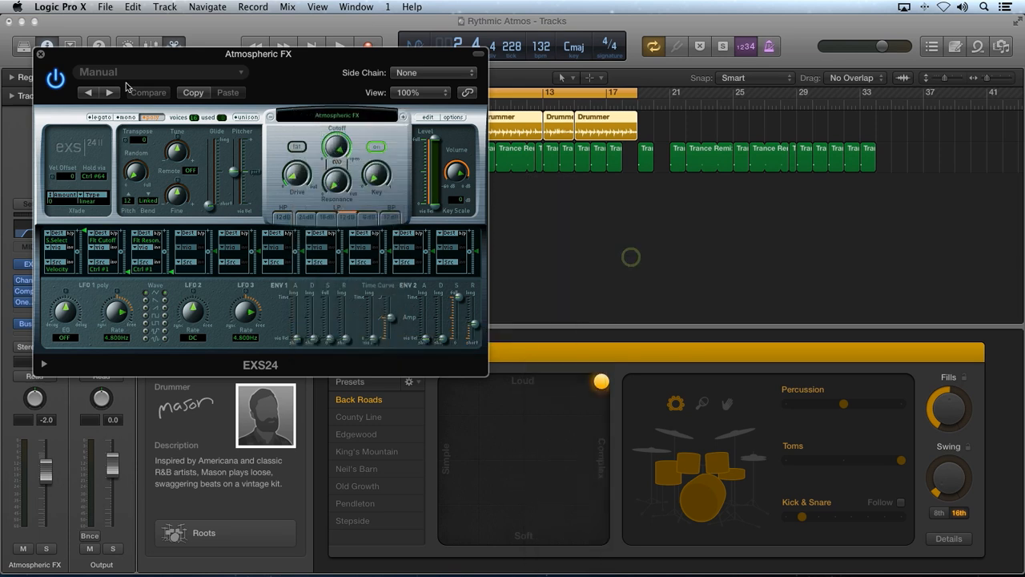
pyautogui.click(43, 55)
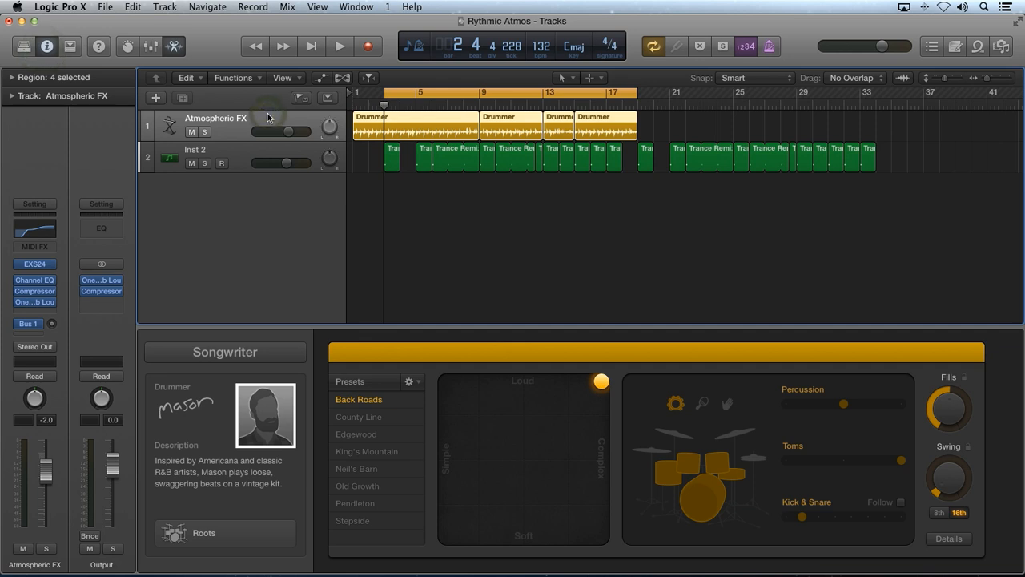
pyautogui.press('space')
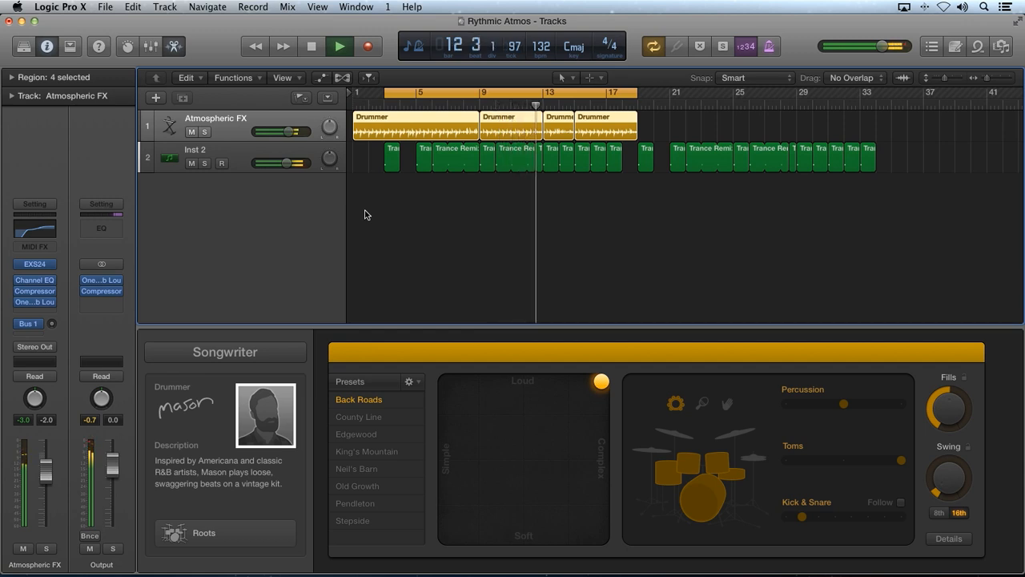
# Review the Atmospheric FX sample zones in the EXS24 Instrument Editor
pyautogui.click(44, 266)
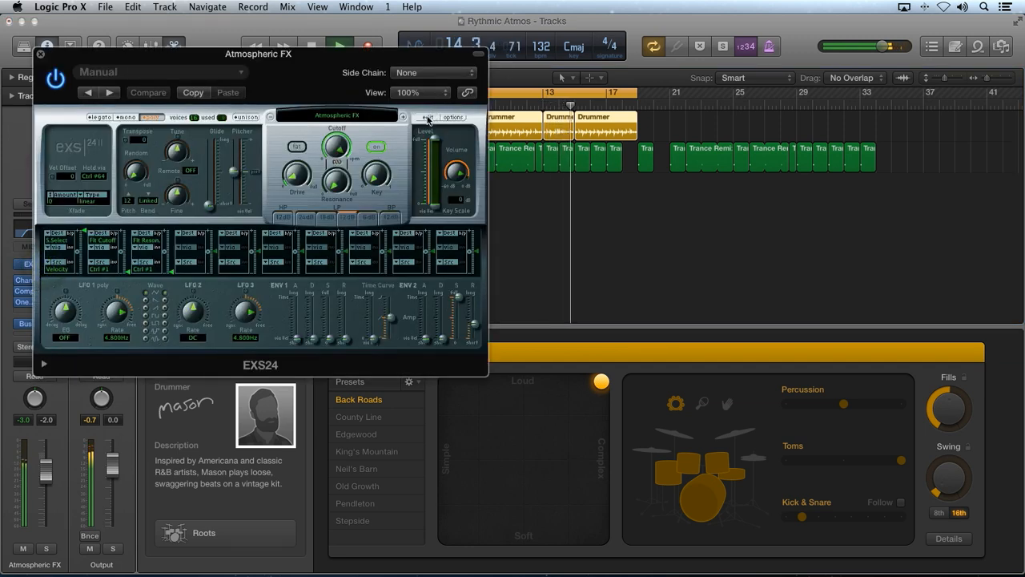
pyautogui.click(427, 117)
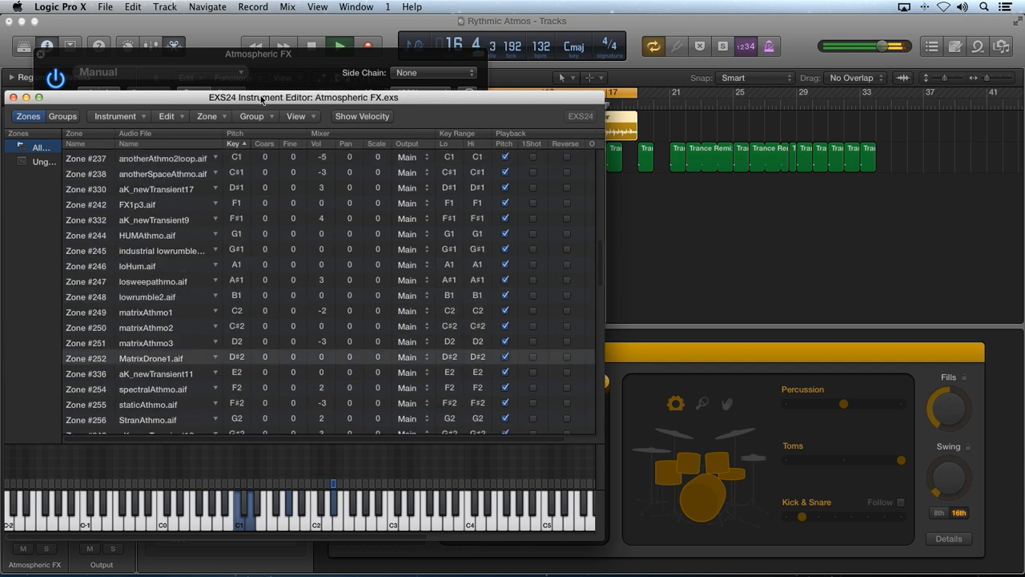
pyautogui.moveTo(263, 102); pyautogui.dragTo(366, 94)
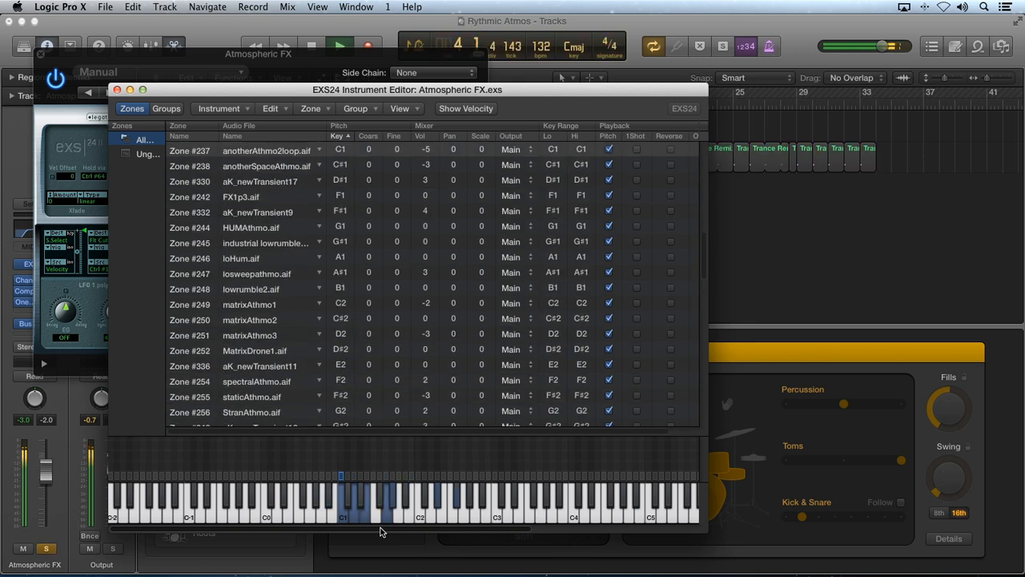
# Solo the Atmospheric FX track, close the EXS24 windows and stop playback
pyautogui.press('s')
pyautogui.moveTo(62, 55); pyautogui.dragTo(140, 159)
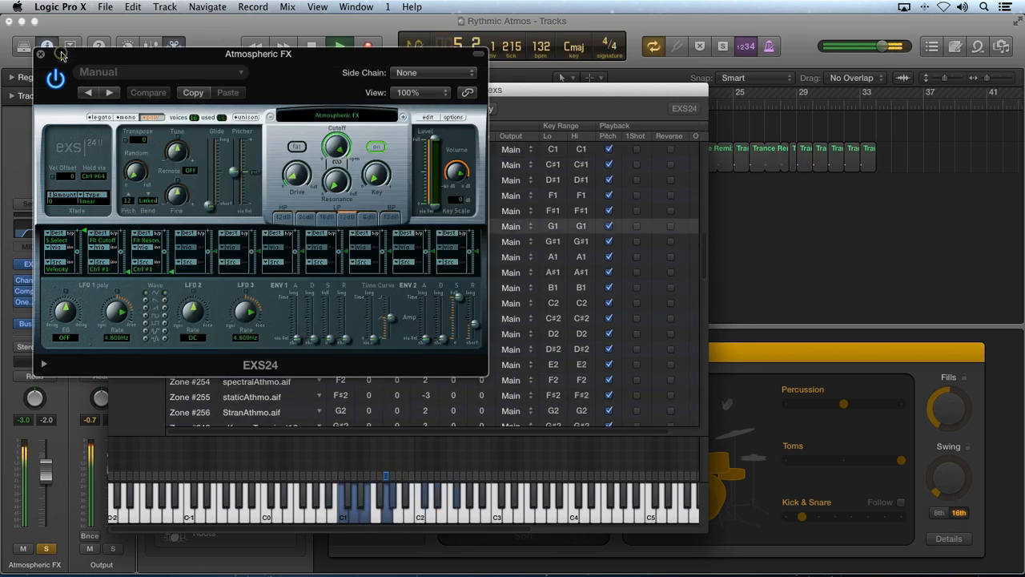
pyautogui.moveTo(160, 94); pyautogui.dragTo(188, 178)
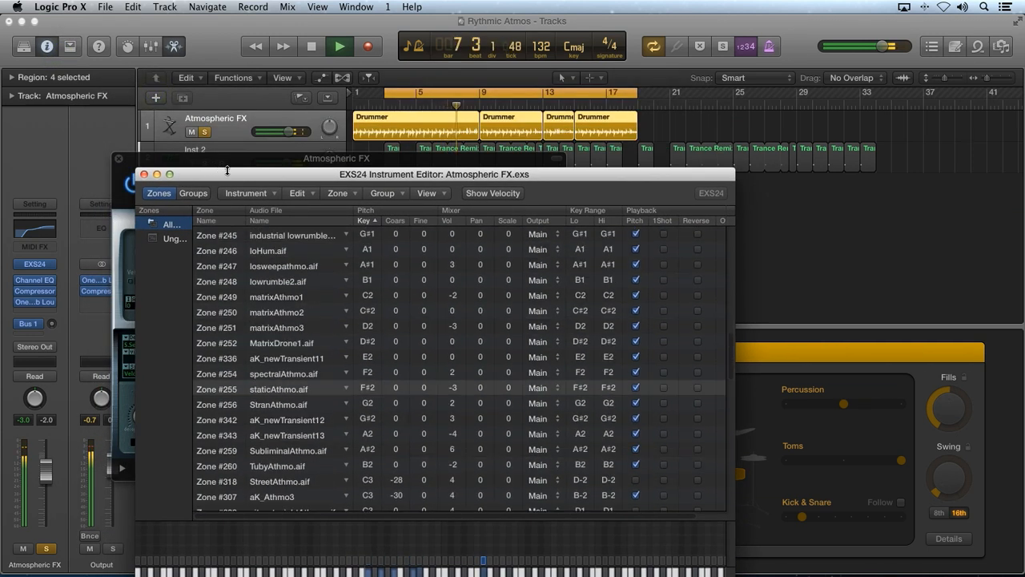
pyautogui.click(145, 175)
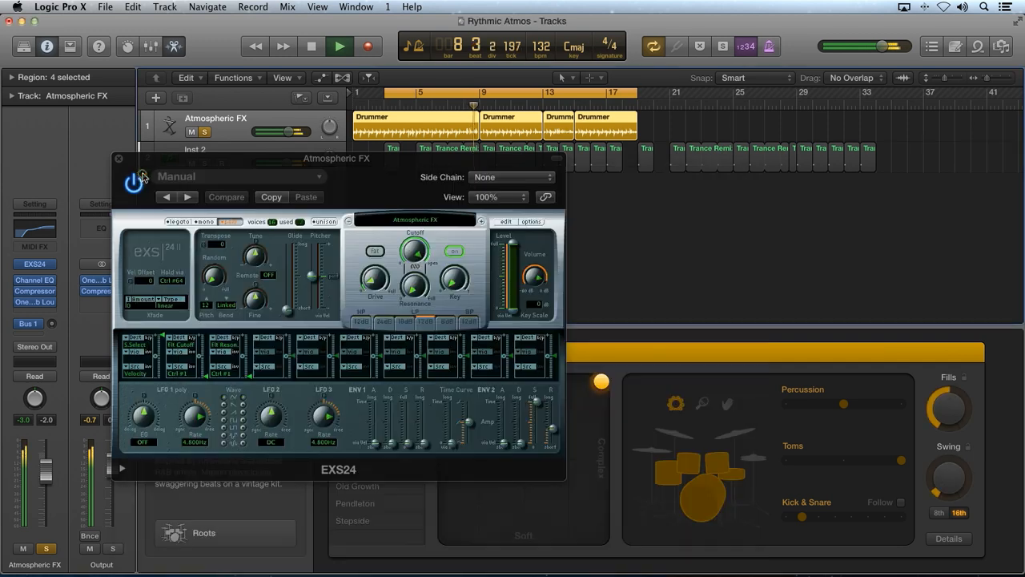
pyautogui.click(119, 160)
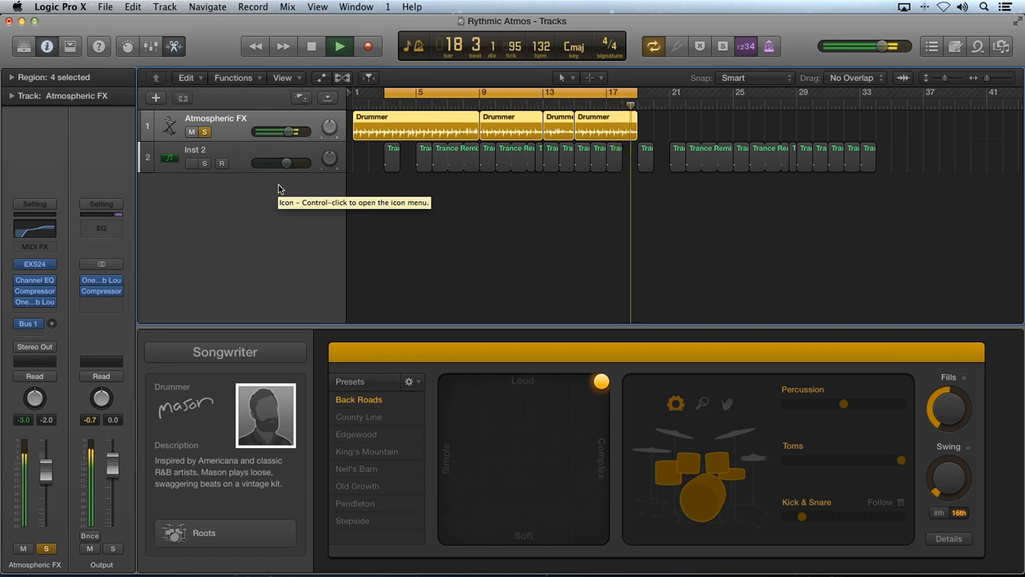
pyautogui.press('space')
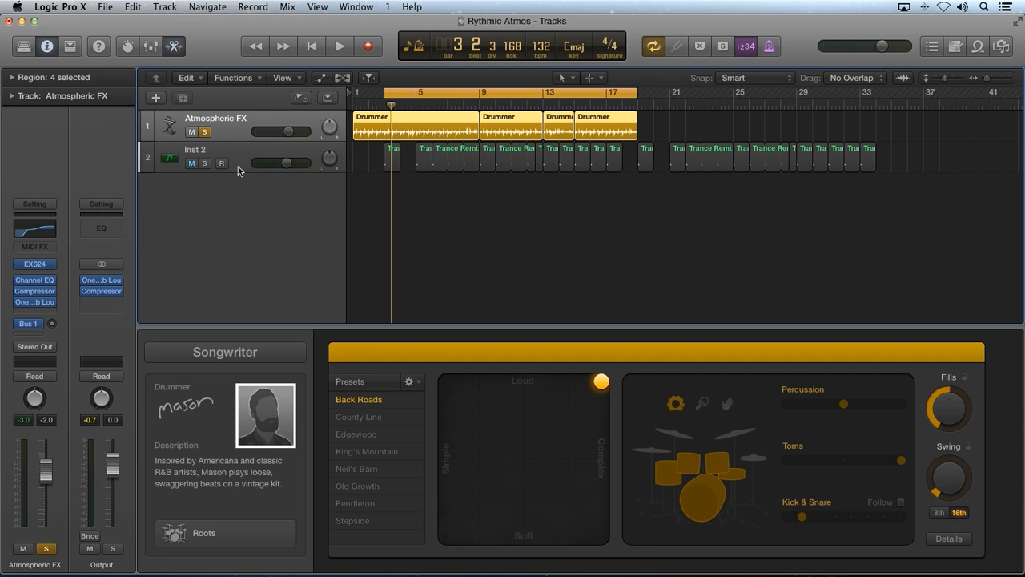
# Unsolo, keep Timpani SingleStrokes on its EXS24 patch and play the Timpani project
pyautogui.click(205, 133)
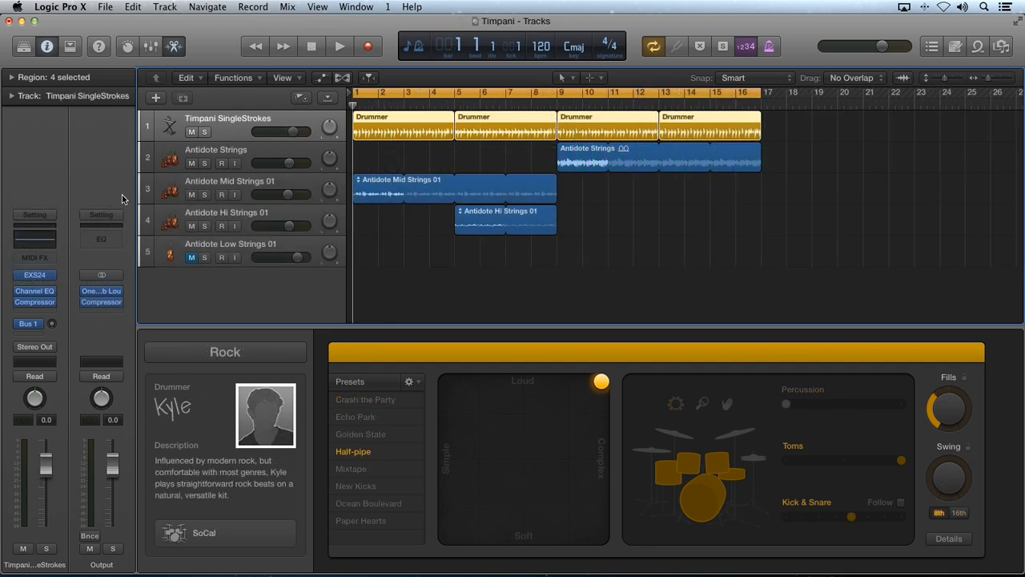
pyautogui.click(35, 277)
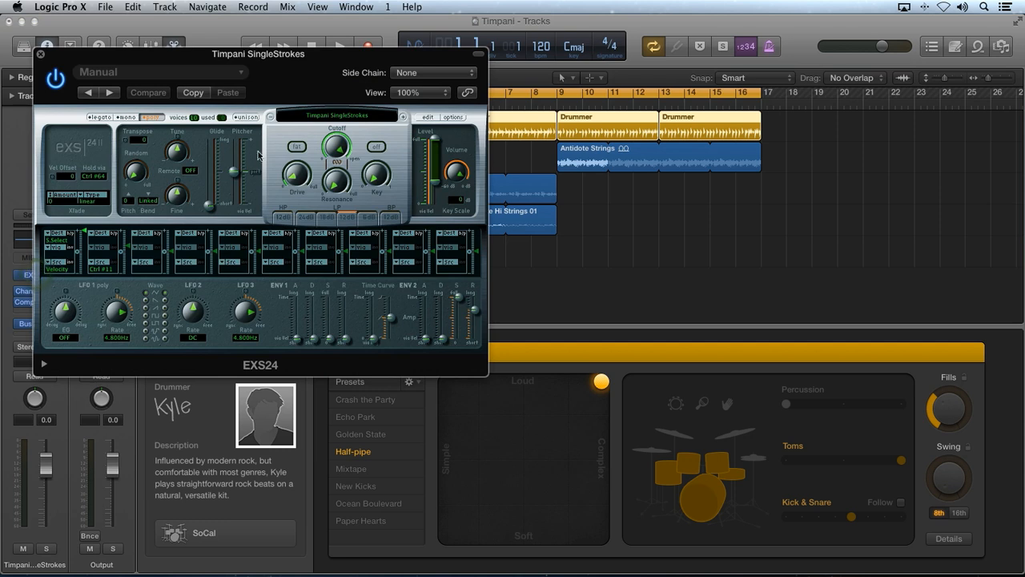
pyautogui.click(331, 119)
pyautogui.moveTo(318, 298)
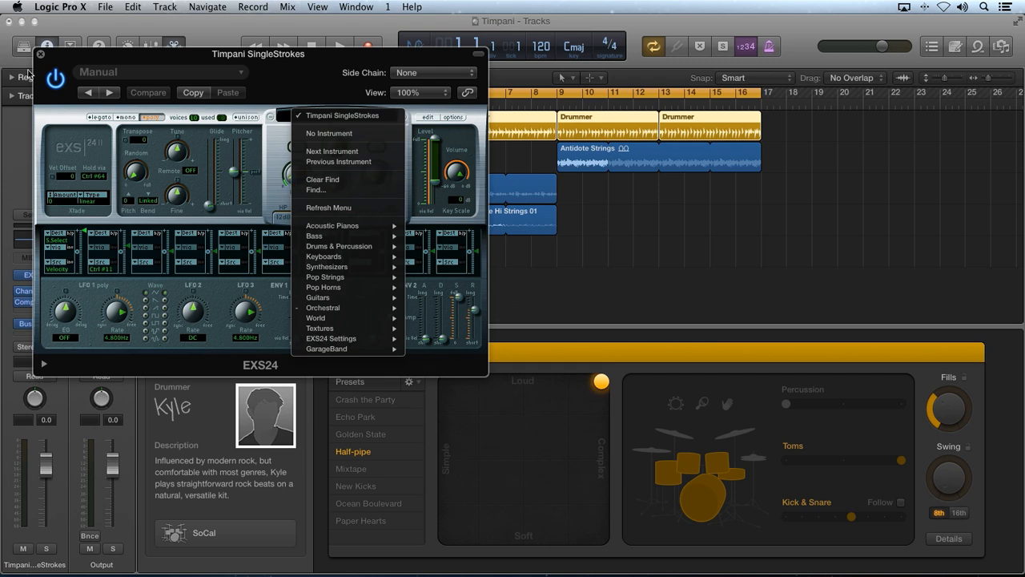
pyautogui.click(42, 55)
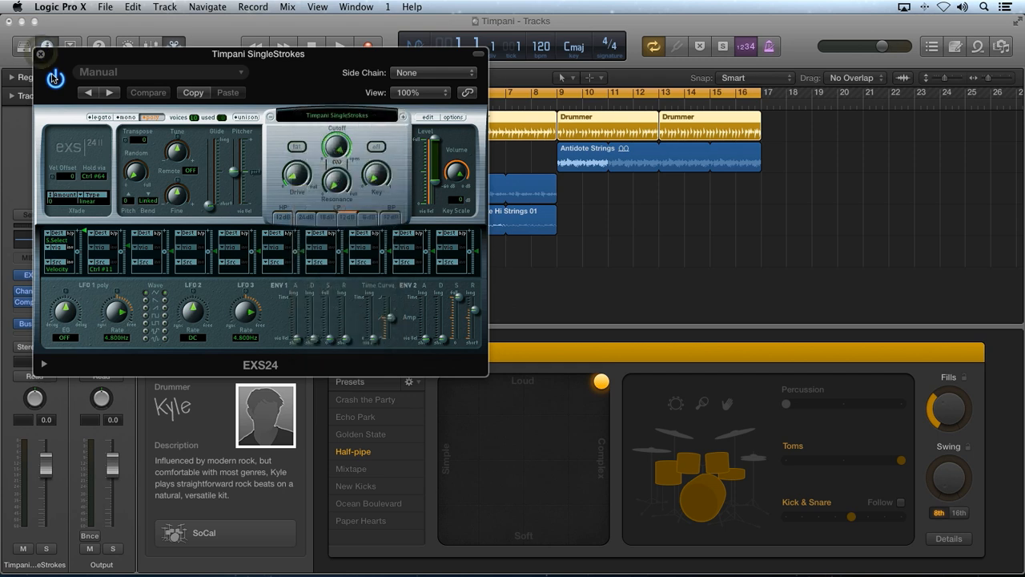
pyautogui.click(42, 54)
pyautogui.press('space')
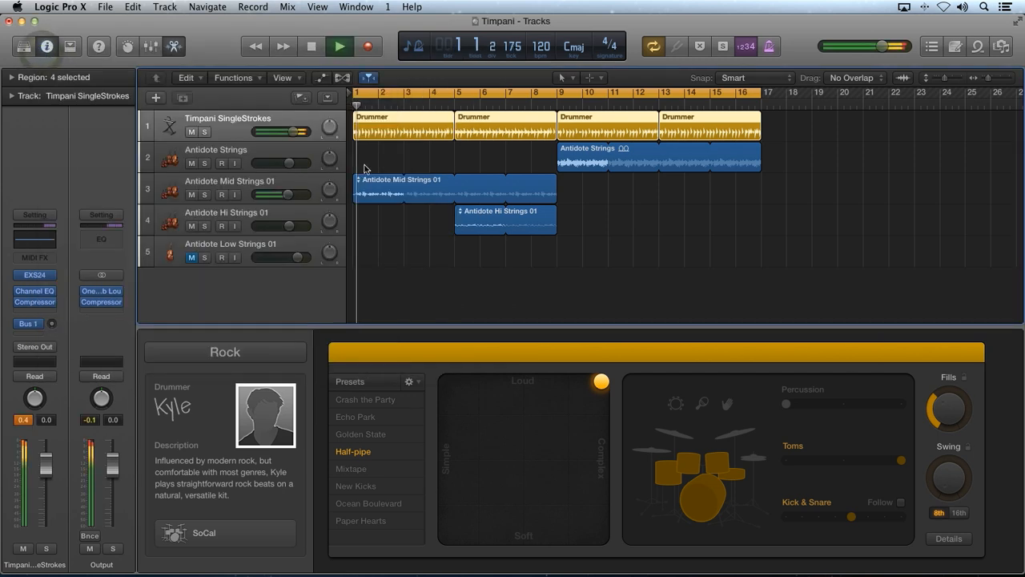
# Select all four Drummer regions and zoom to fit them in the Tracks area
pyautogui.click(370, 241)
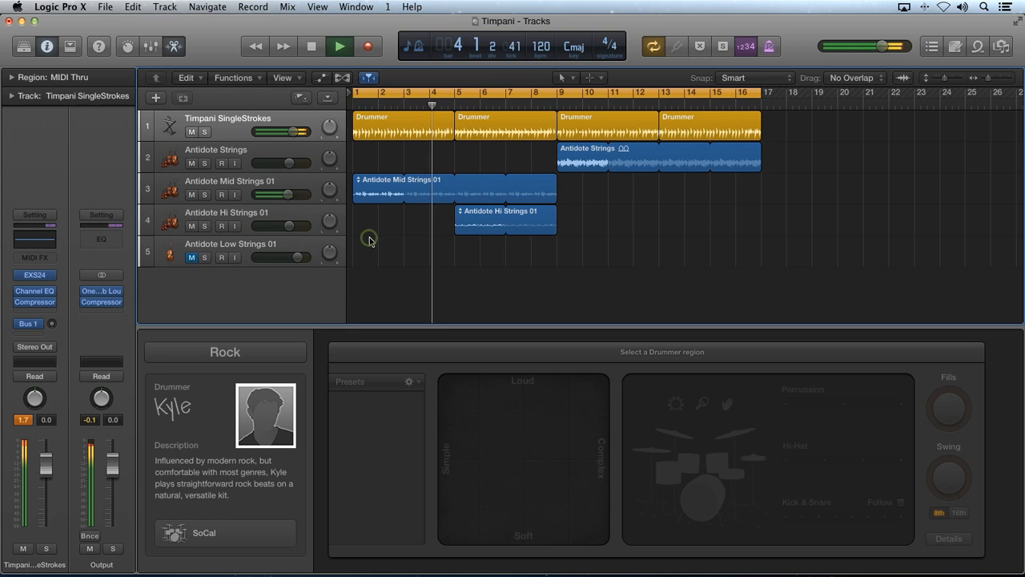
pyautogui.click(302, 120)
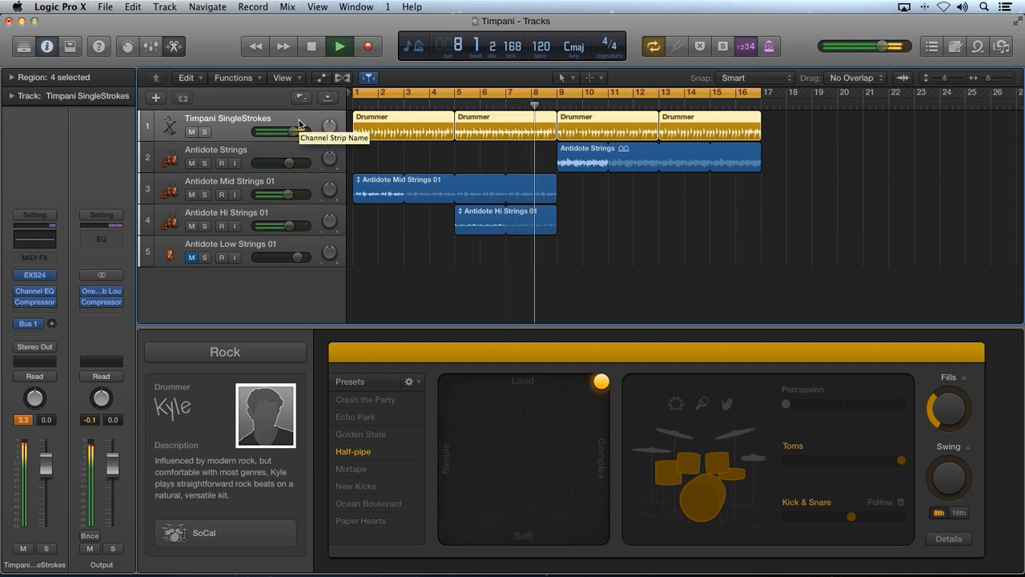
pyautogui.click(581, 180)
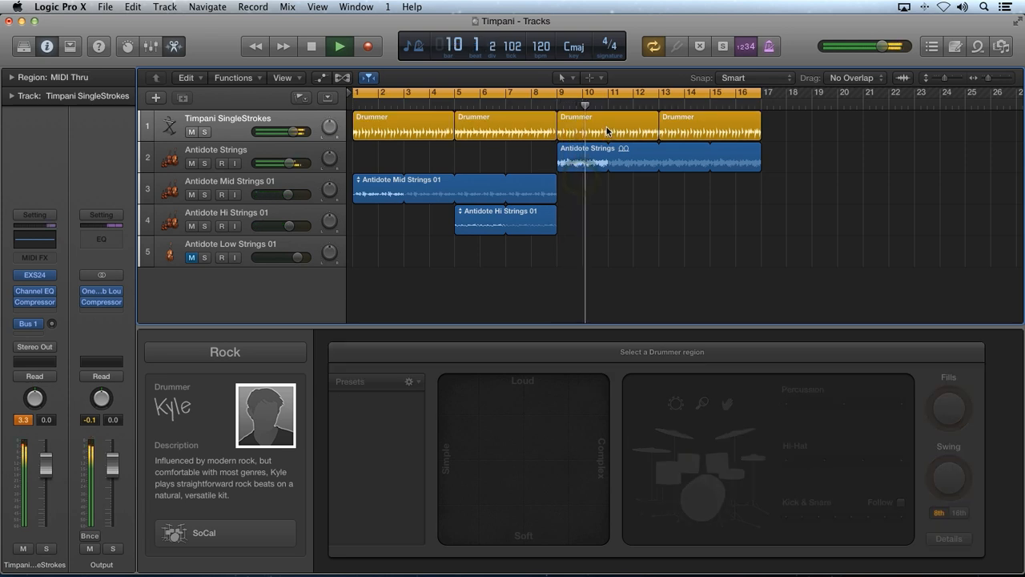
pyautogui.click(295, 120)
pyautogui.press('z')
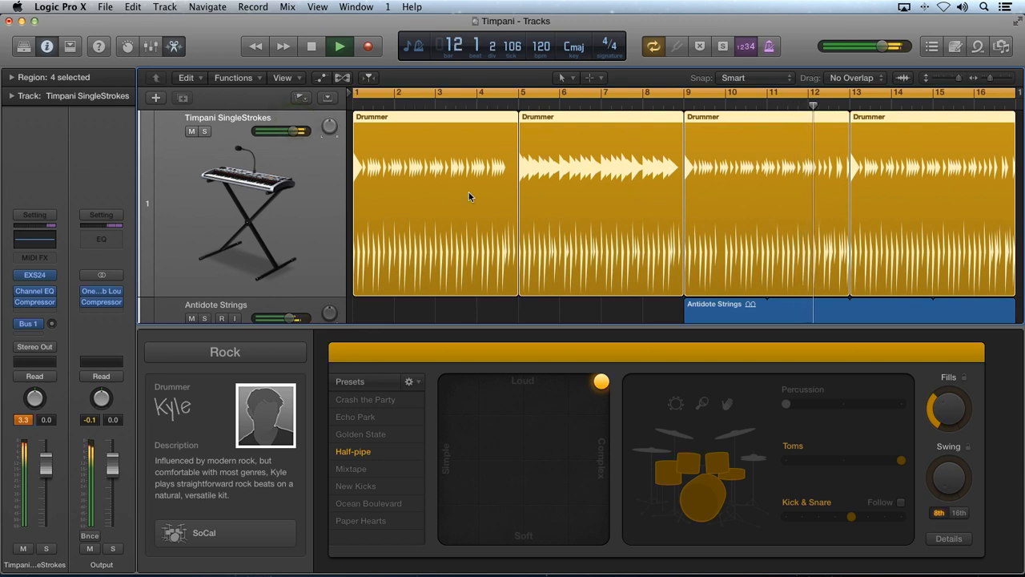
pyautogui.hscroll(3, 693, 213)
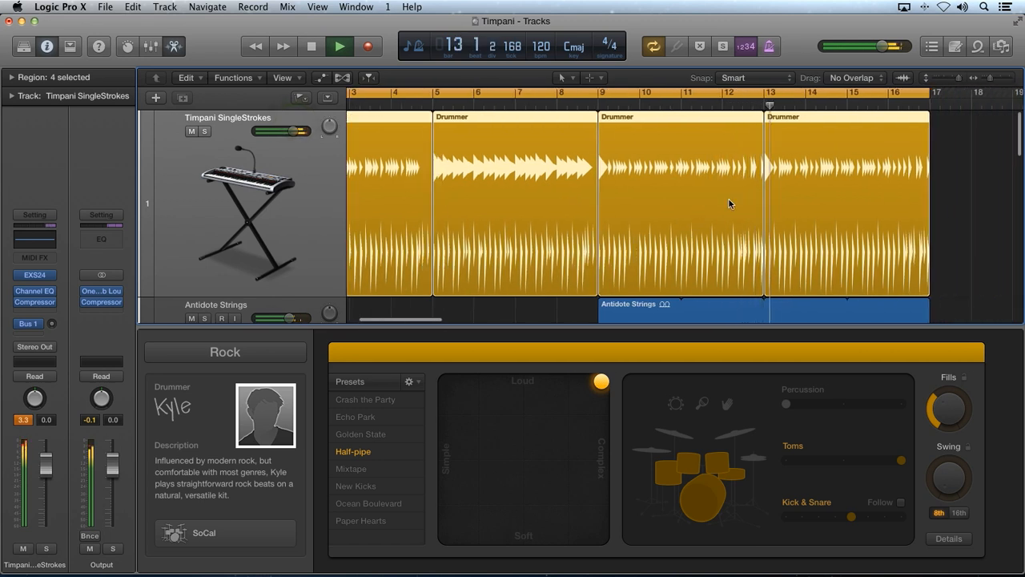
pyautogui.hscroll(-3, 596, 208)
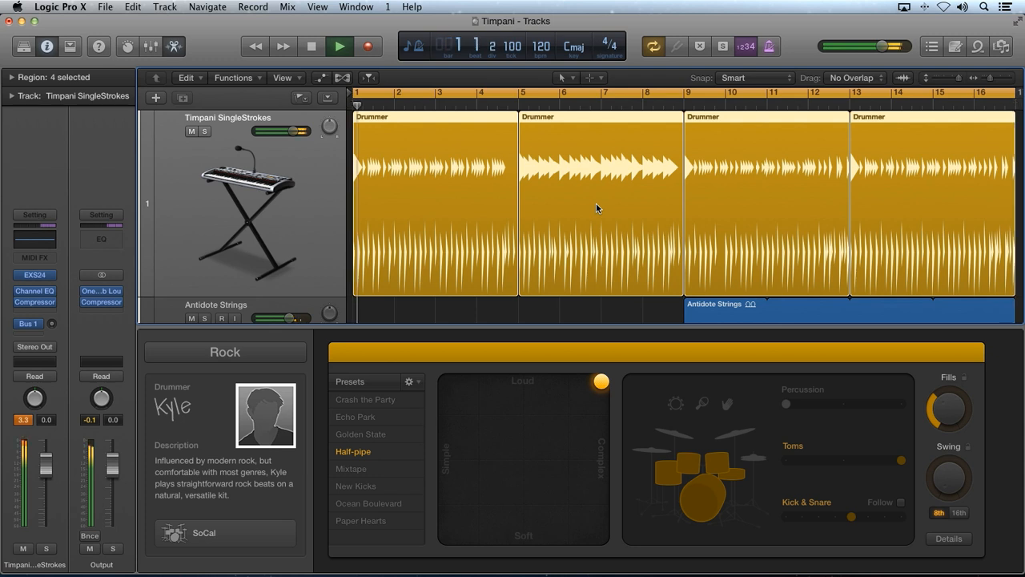
# Stop playback, clear the selection and zoom back out to show all tracks
pyautogui.press('space')
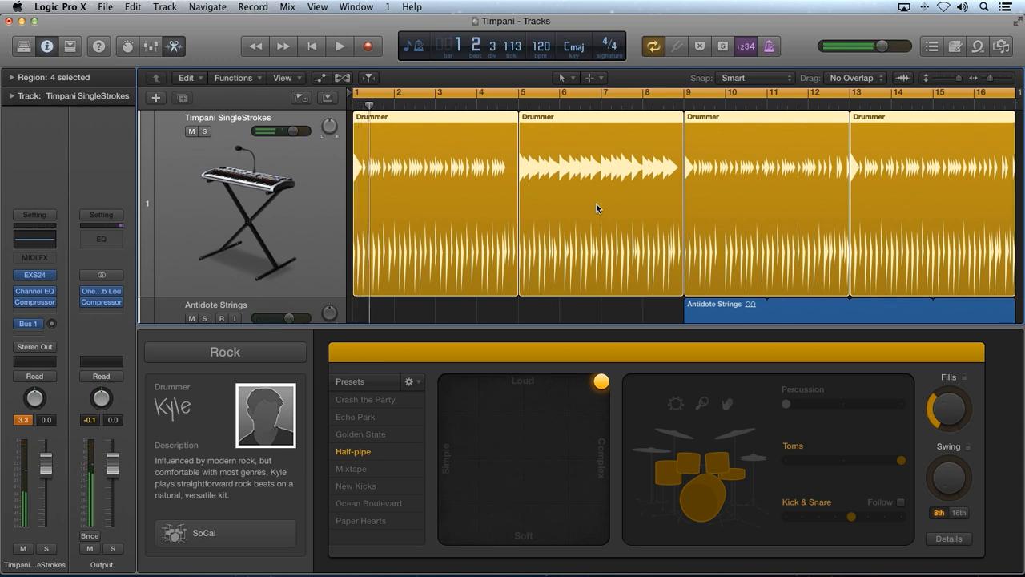
pyautogui.click(482, 312)
pyautogui.hotkey('ctrl', 'z')
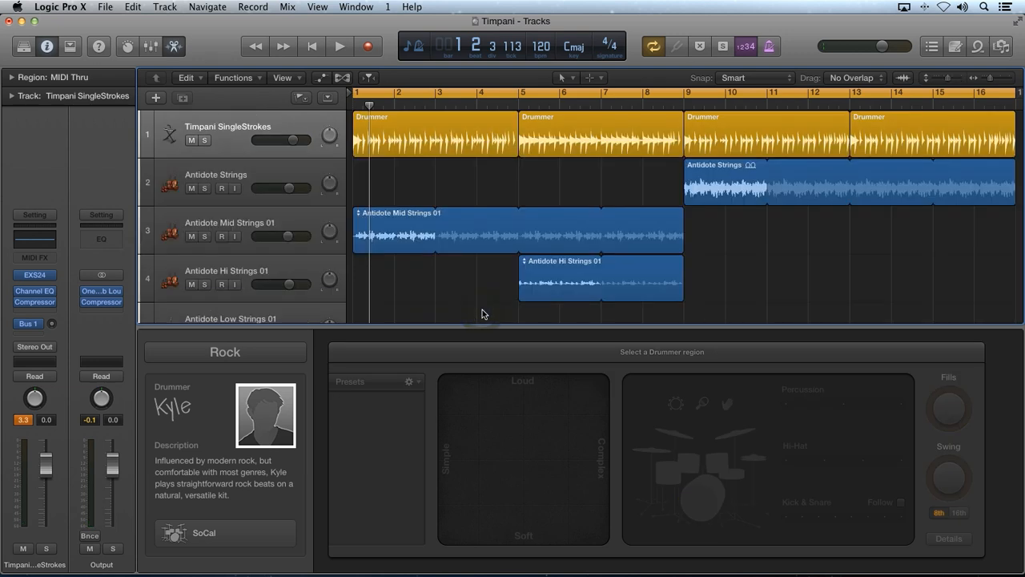
pyautogui.scroll(-5, 478, 220)
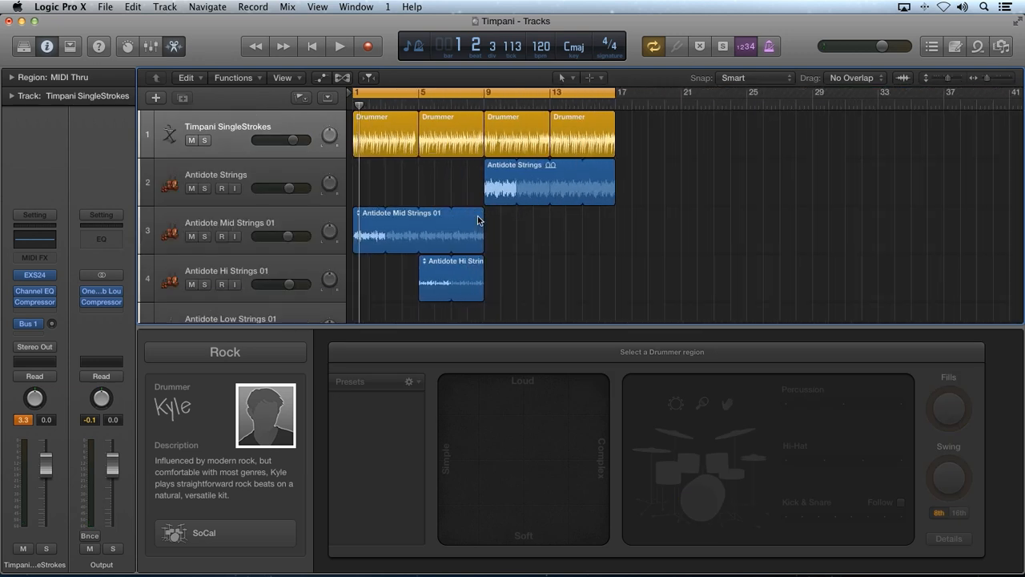
pyautogui.hscroll(1, 478, 220)
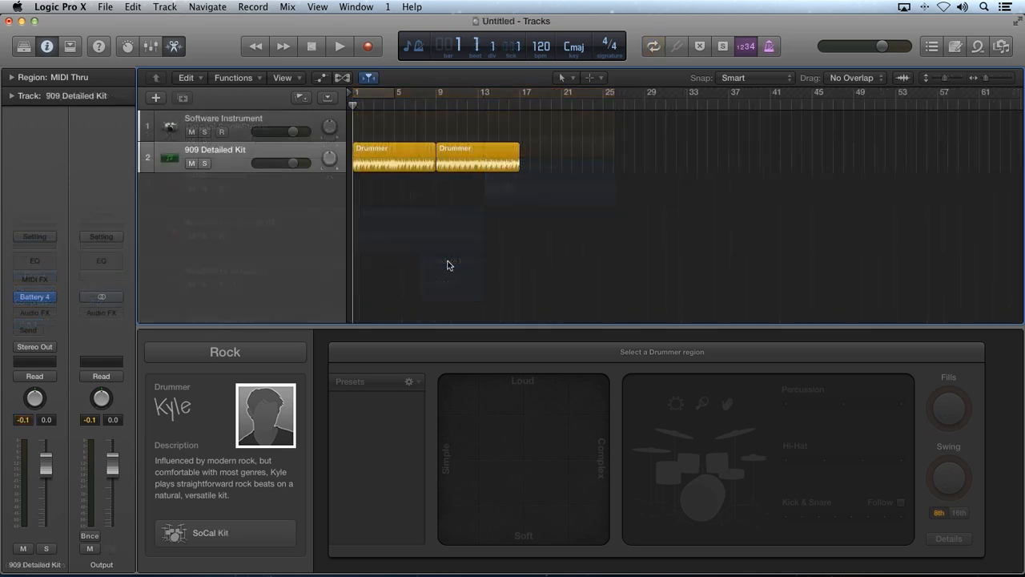
# Load the EXS24 sampler in stereo on the 909 Detailed Kit track
pyautogui.click(226, 164)
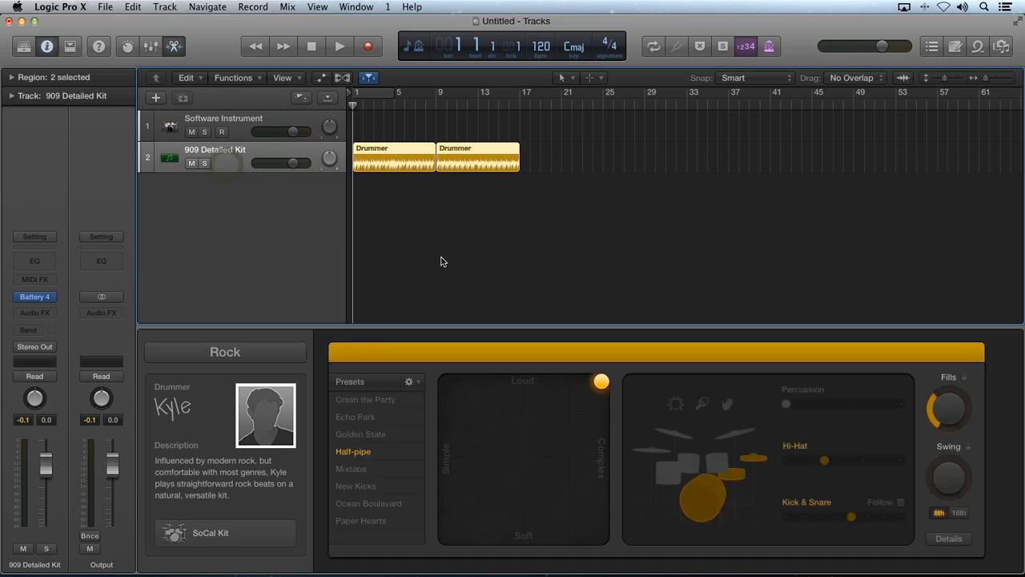
pyautogui.click(51, 298)
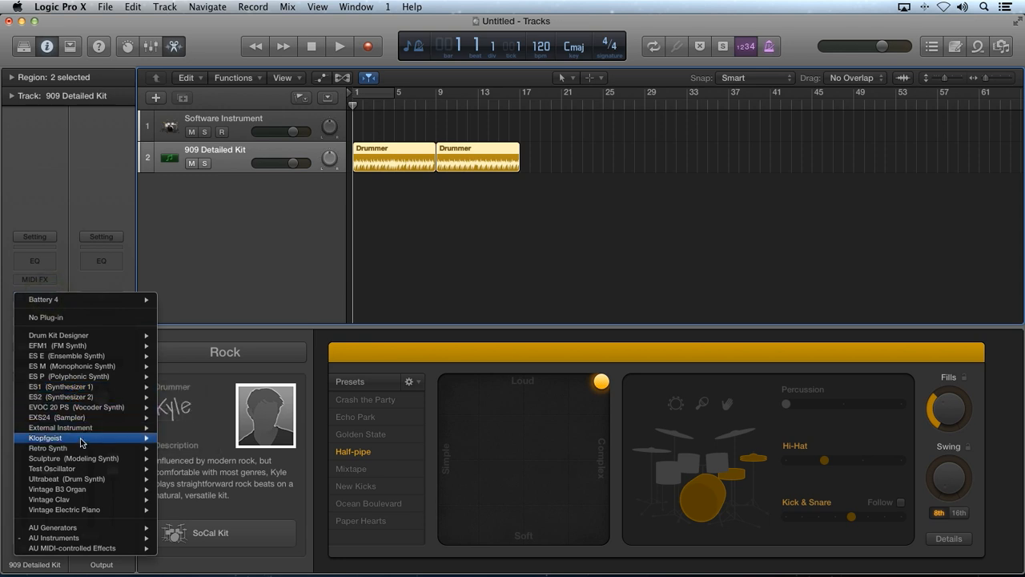
pyautogui.moveTo(69, 417)
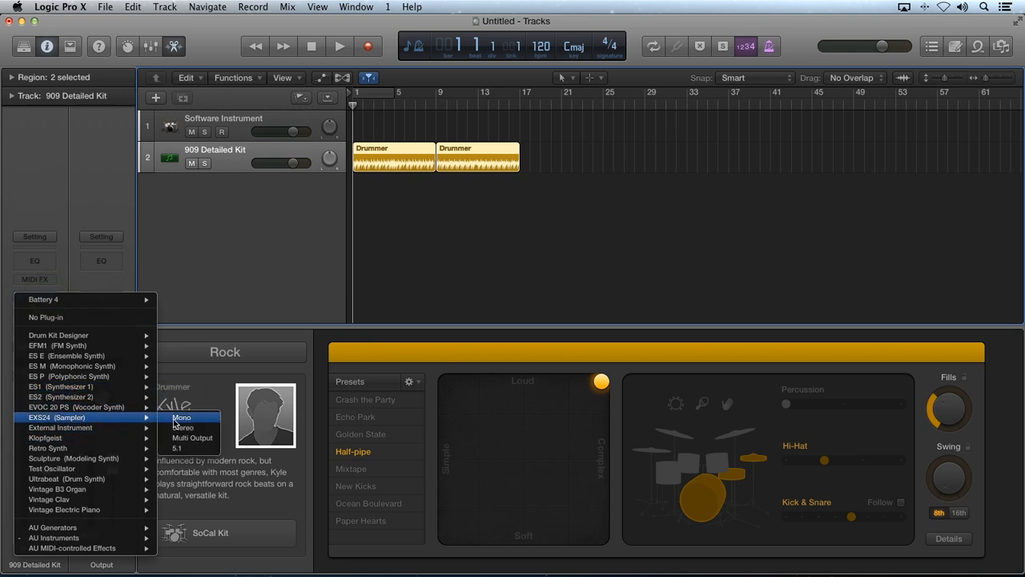
pyautogui.click(182, 428)
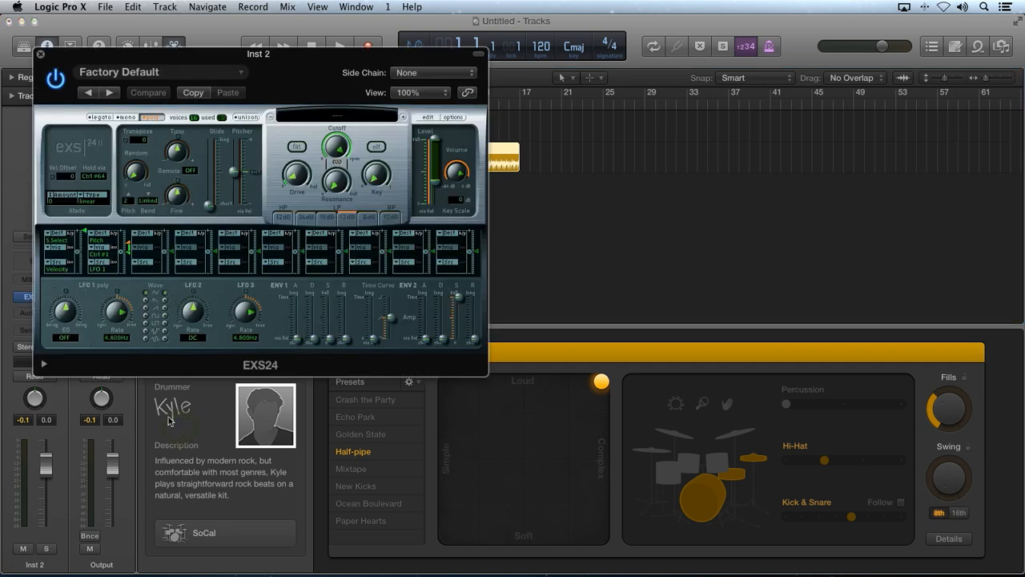
# Choose the Acoustic Pianos Grand Piano sampler instrument, close its window and start playback
pyautogui.click(332, 117)
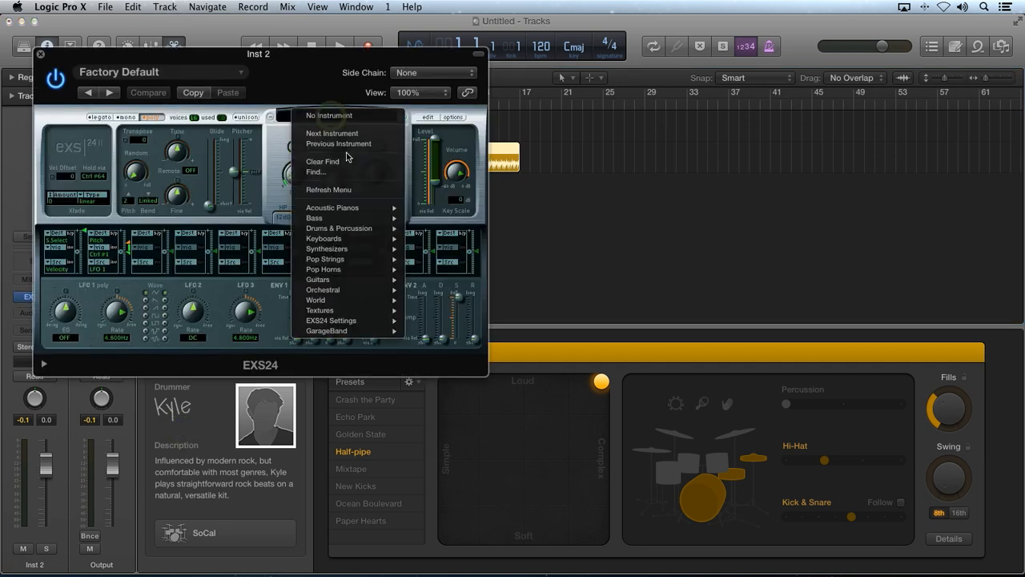
pyautogui.moveTo(332, 208)
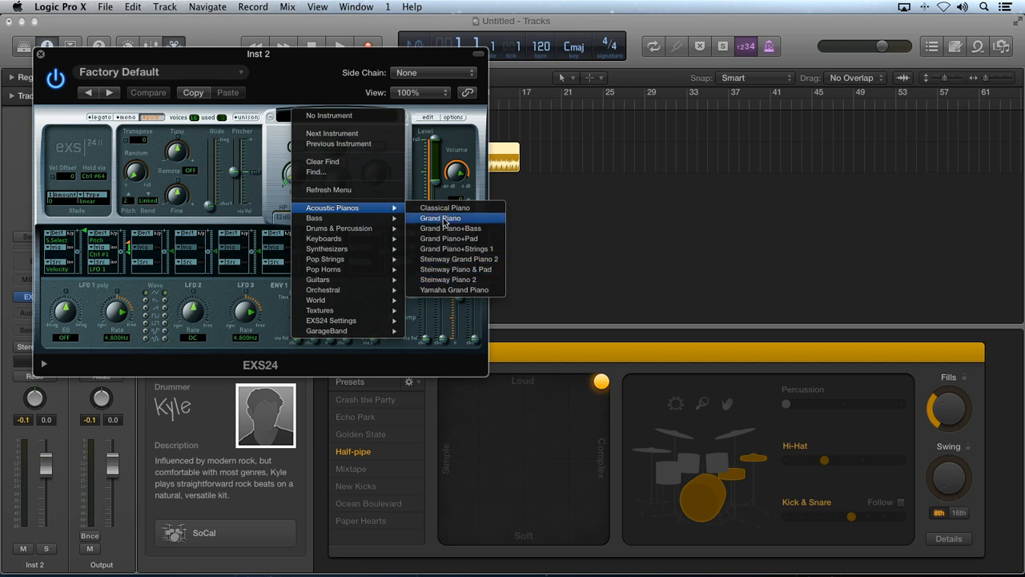
pyautogui.click(445, 218)
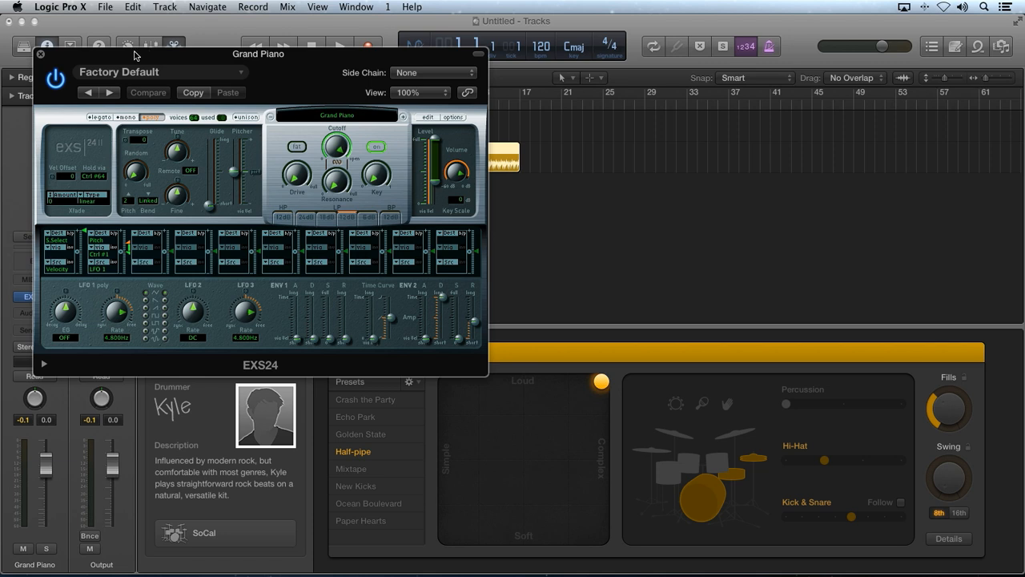
pyautogui.moveTo(135, 55); pyautogui.dragTo(492, 192)
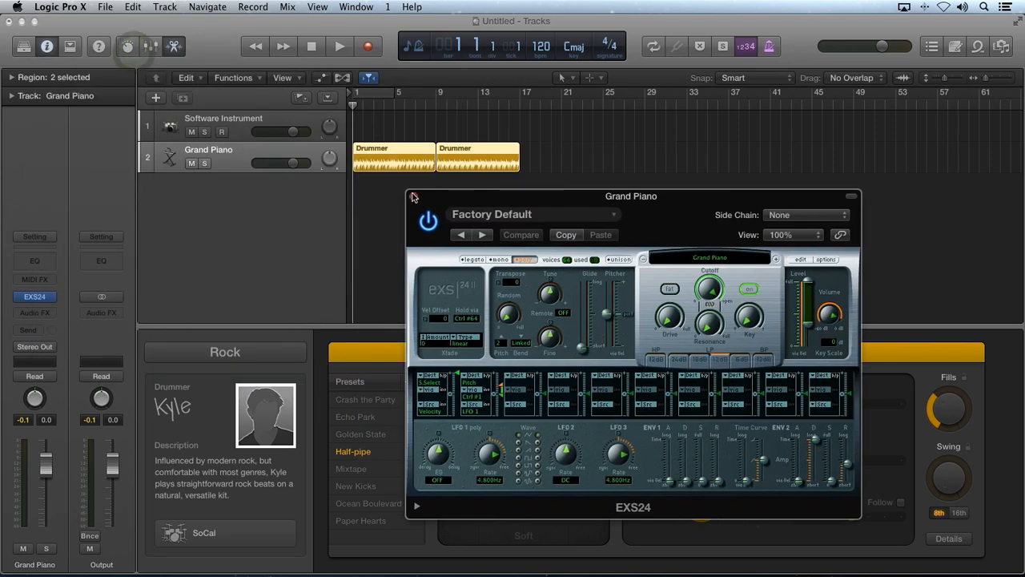
pyautogui.click(411, 196)
pyautogui.press('space')
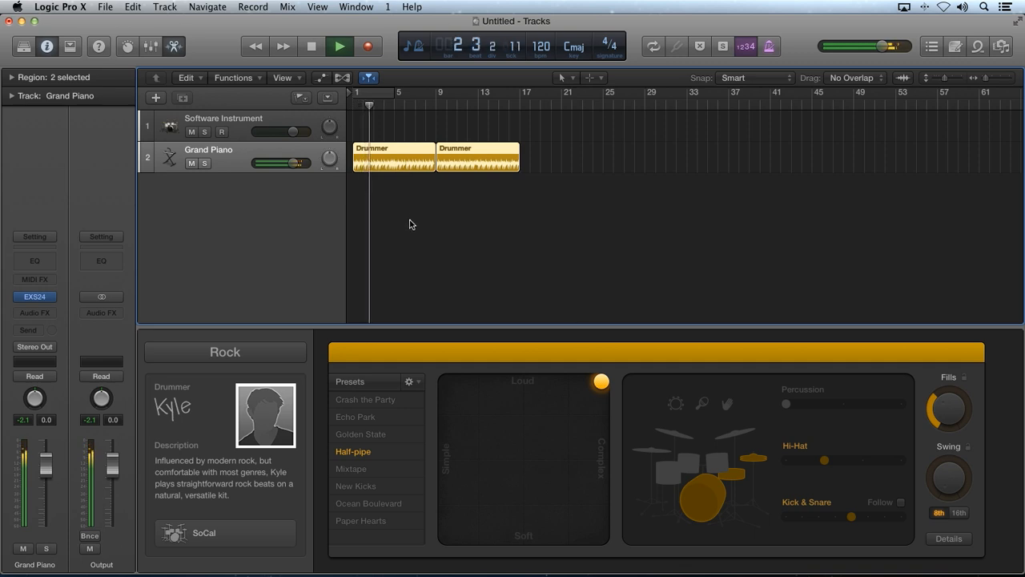
# Give the first Drummer region toms plus shaker percussion in the Drummer editor
pyautogui.click(435, 185)
pyautogui.click(407, 161)
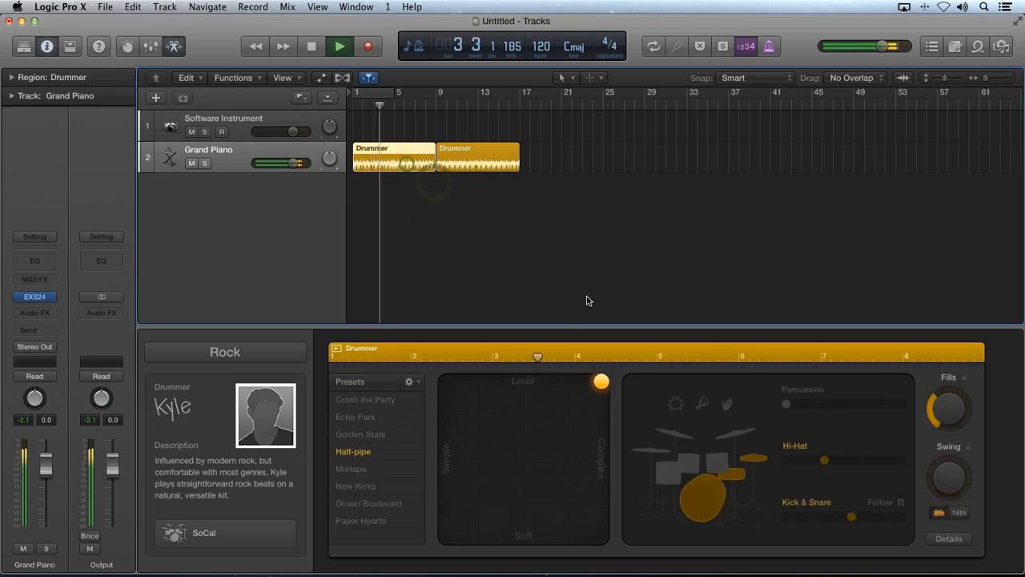
pyautogui.click(711, 466)
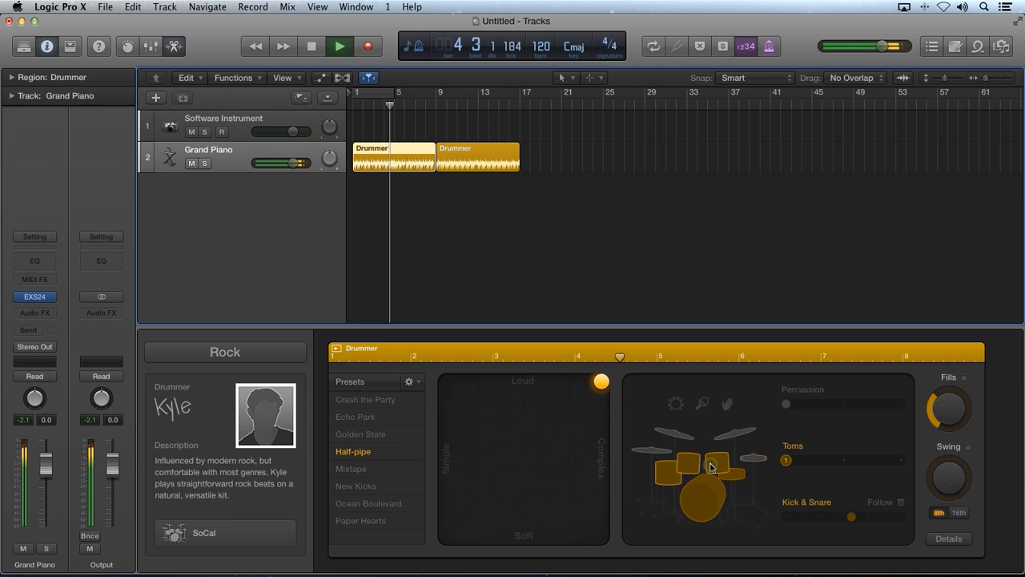
pyautogui.click(676, 405)
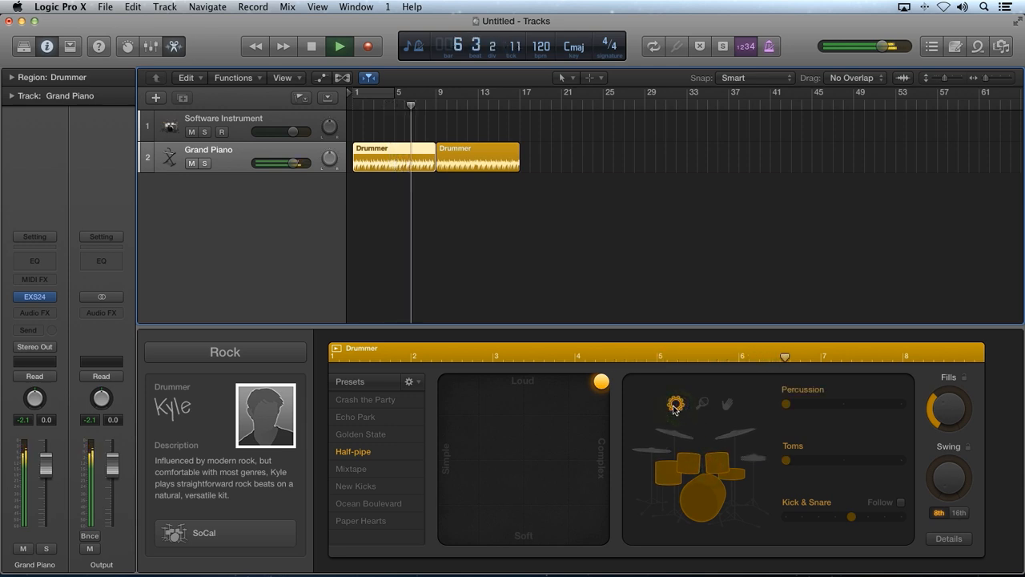
pyautogui.click(701, 405)
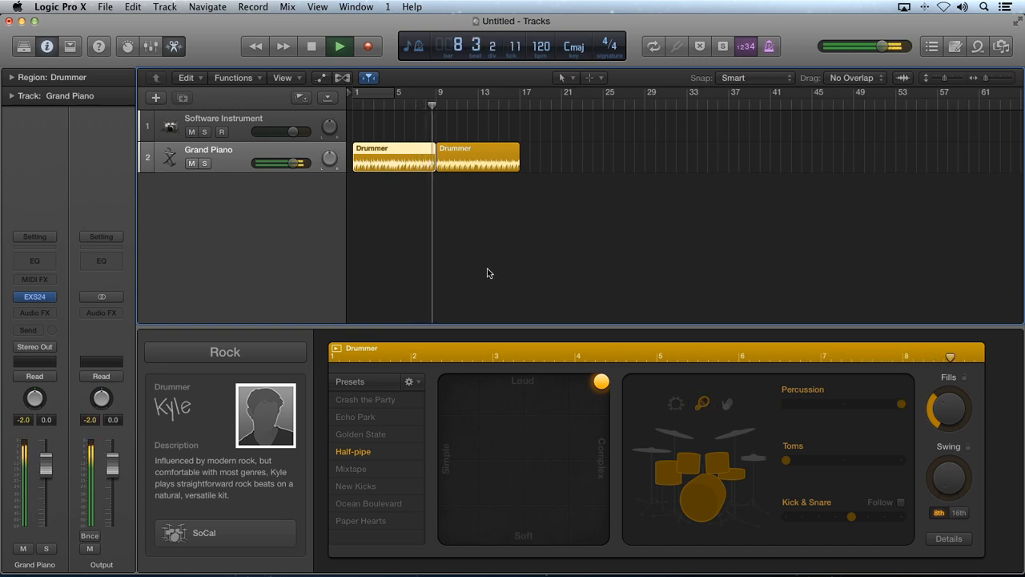
# Stop playback and return the playhead to the start
pyautogui.press('space')
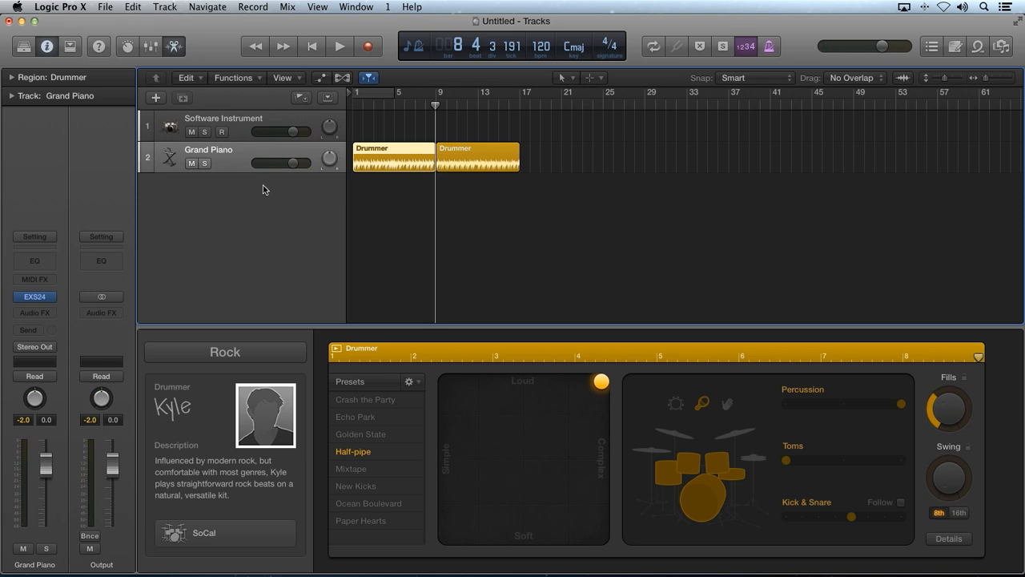
pyautogui.press('Return')
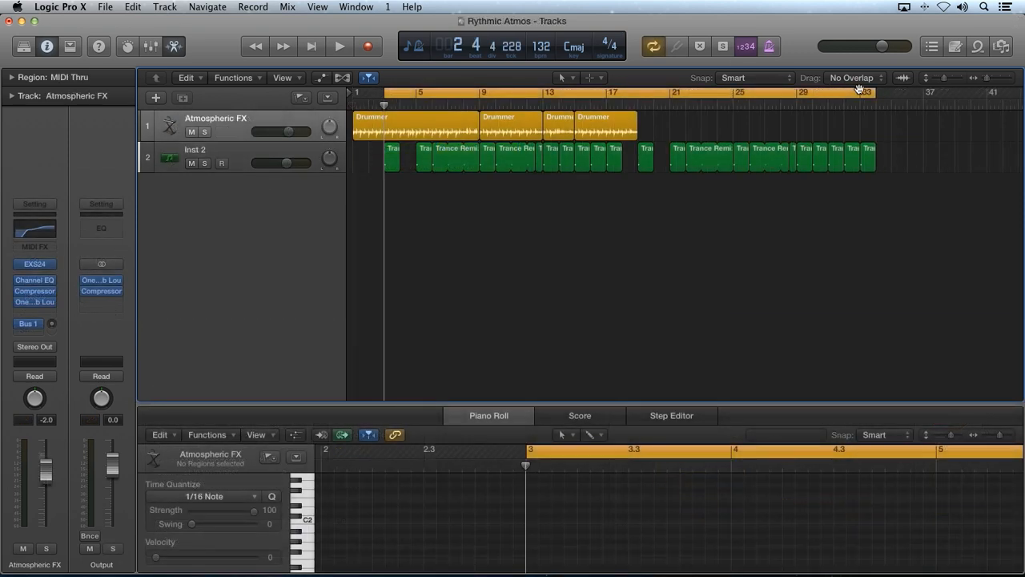
# Shorten the cycle to end at bar 9 with the first Back Roads Drummer region selected
pyautogui.moveTo(876, 93); pyautogui.dragTo(637, 94)
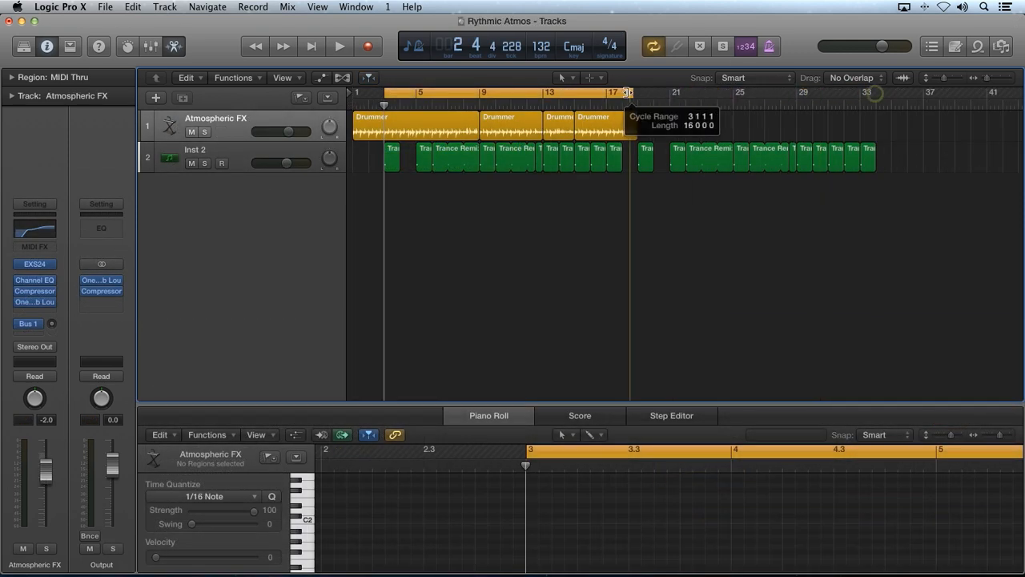
pyautogui.click(293, 115)
pyautogui.click(475, 217)
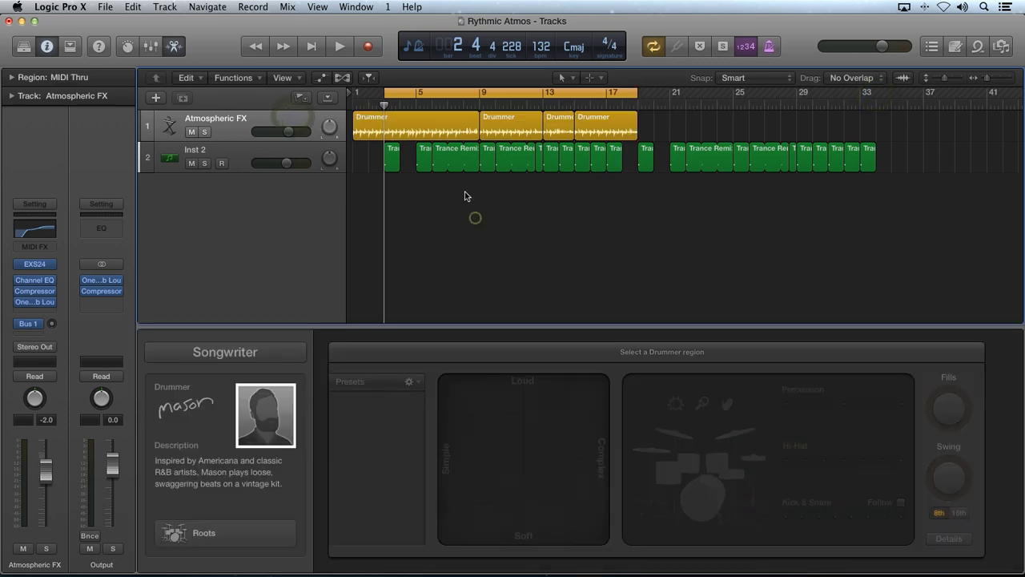
pyautogui.click(458, 131)
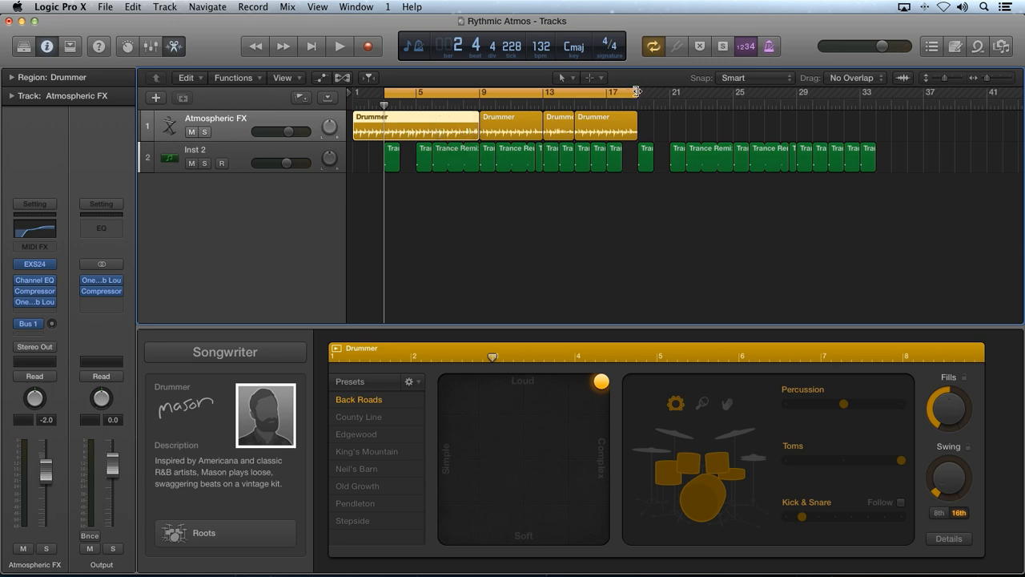
pyautogui.moveTo(637, 91); pyautogui.dragTo(479, 91)
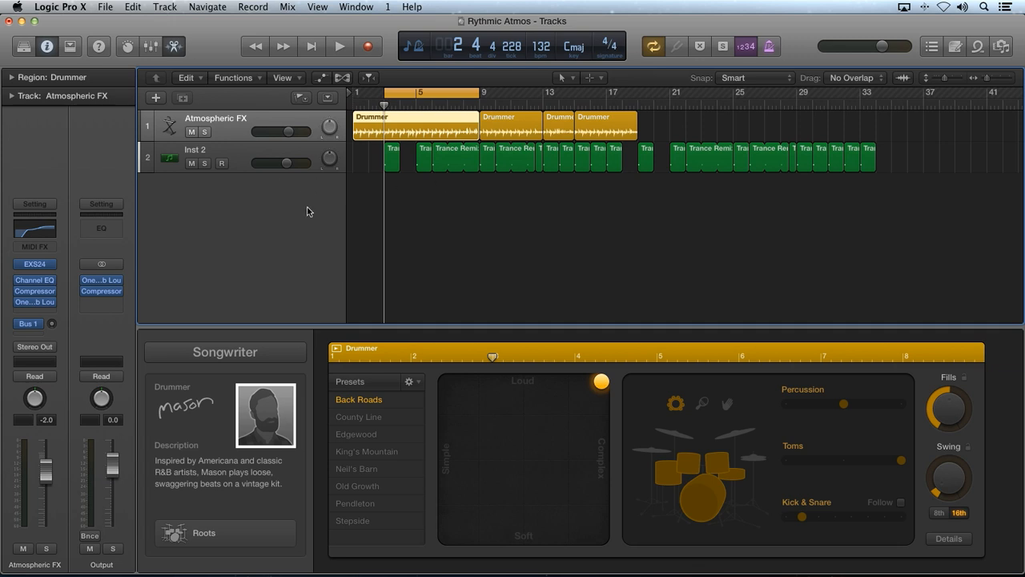
# Start playback and zoom in on the selected Drummer region
pyautogui.press('space')
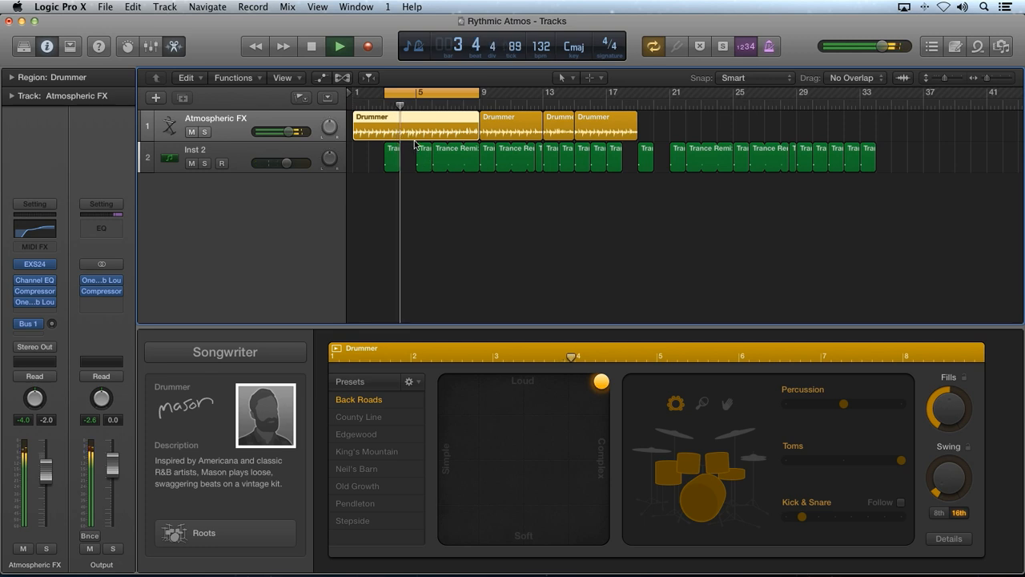
pyautogui.press('z')
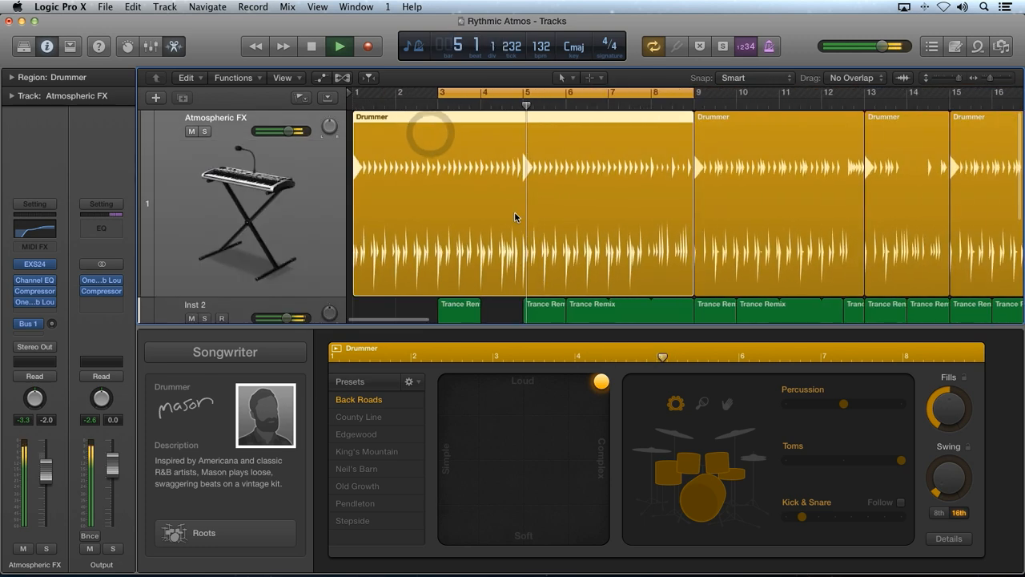
pyautogui.scroll(-1, 514, 216)
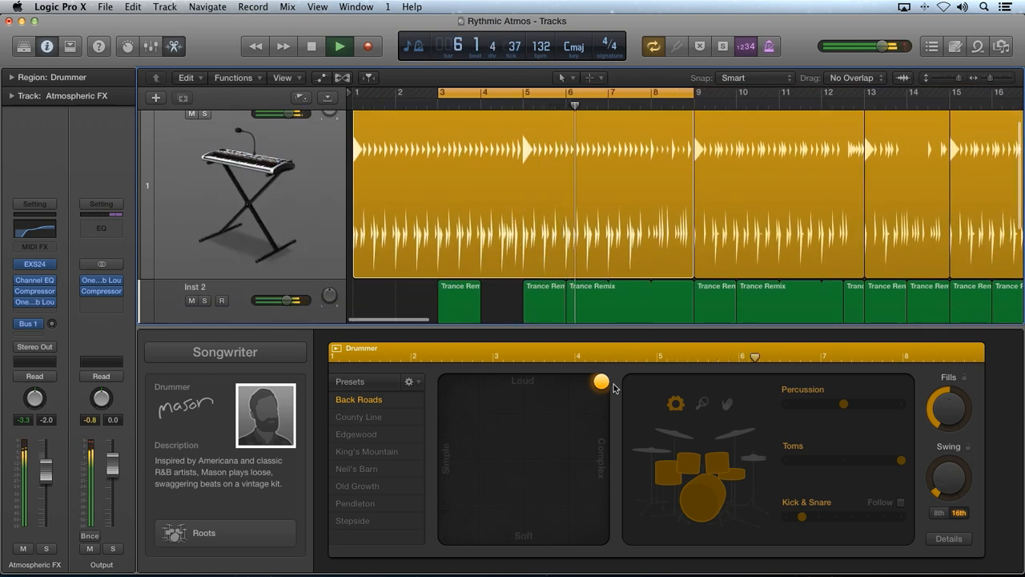
# Audition Mason's pattern simpler, softer and loud-simple, toggling toms and percussion on the kit
pyautogui.moveTo(602, 382); pyautogui.dragTo(523, 379)
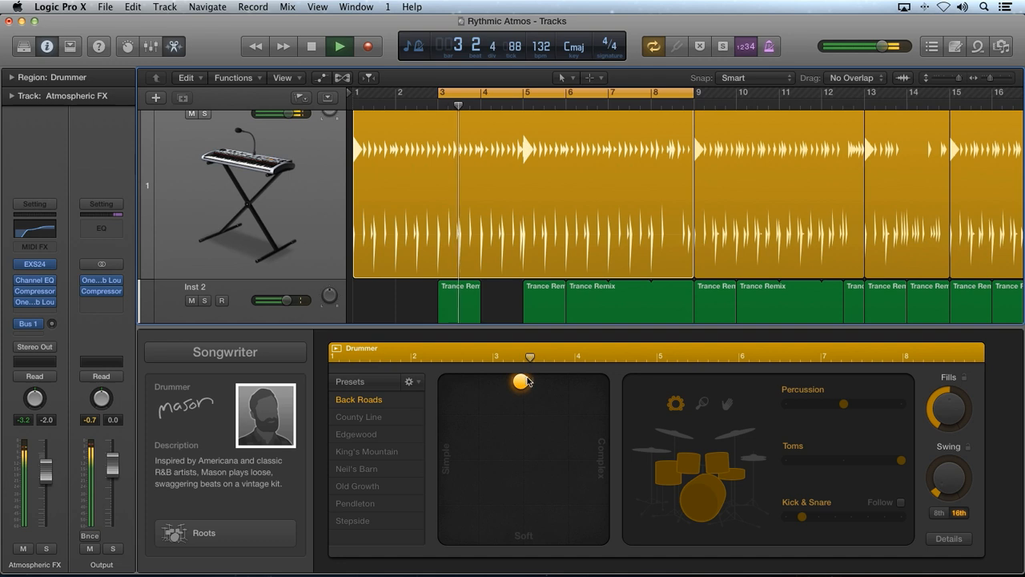
pyautogui.moveTo(527, 381); pyautogui.dragTo(525, 426)
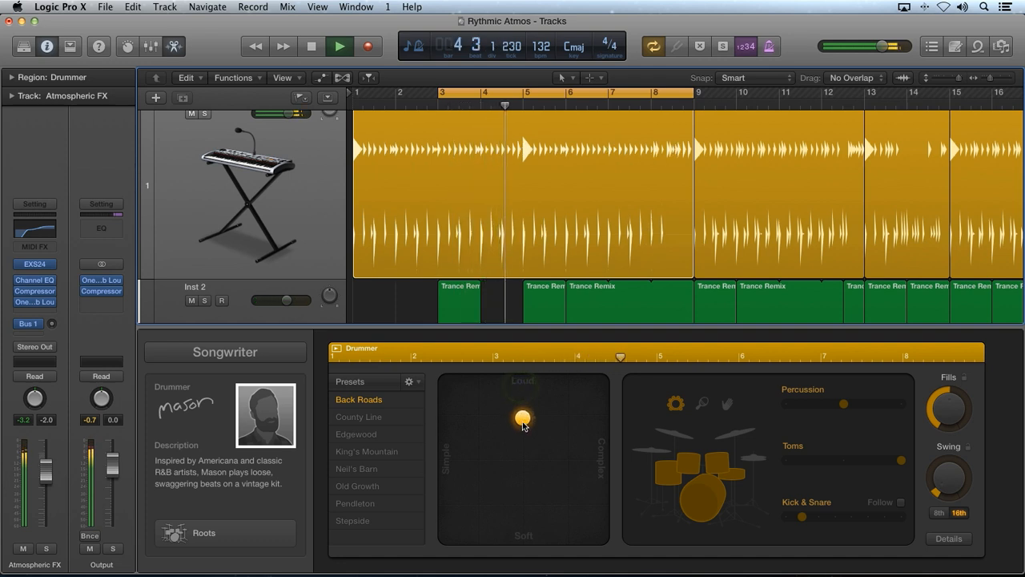
pyautogui.moveTo(523, 425); pyautogui.dragTo(445, 380)
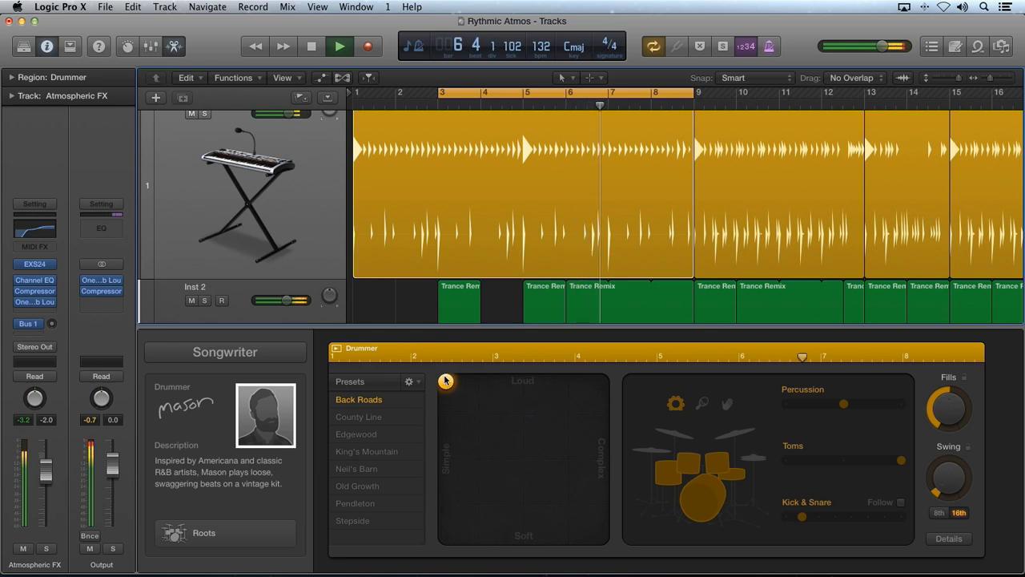
pyautogui.click(713, 464)
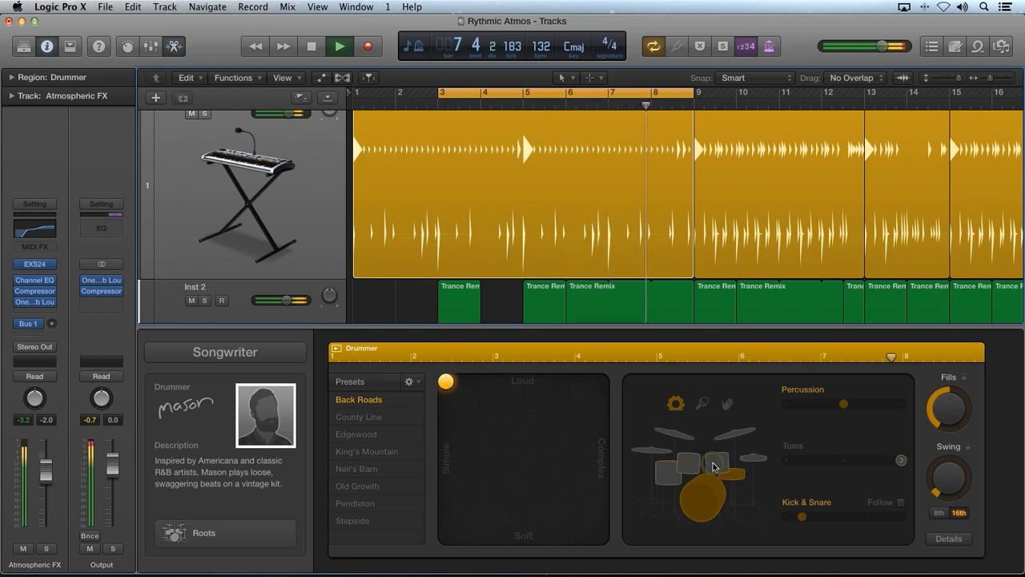
pyautogui.click(674, 405)
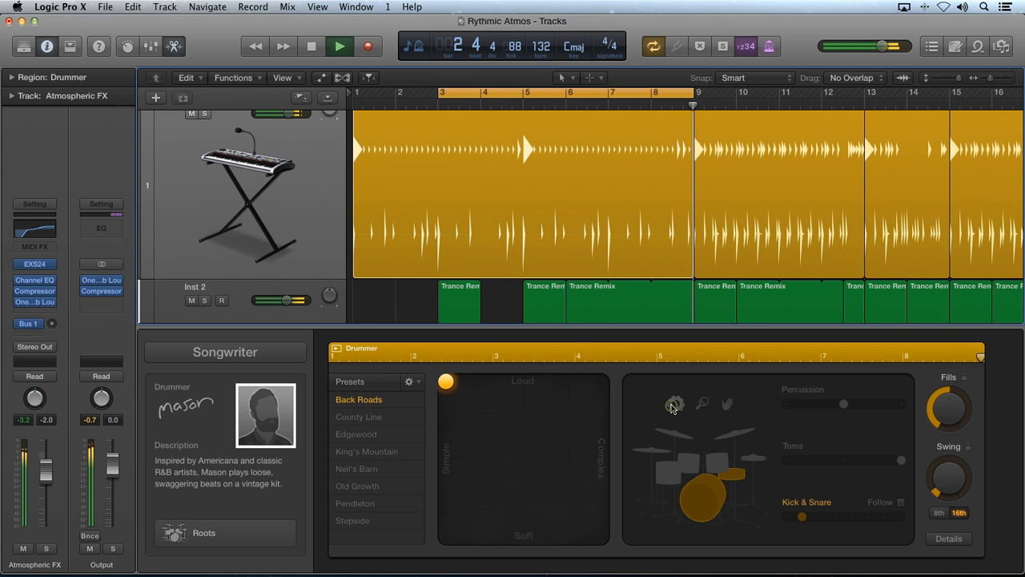
pyautogui.click(686, 462)
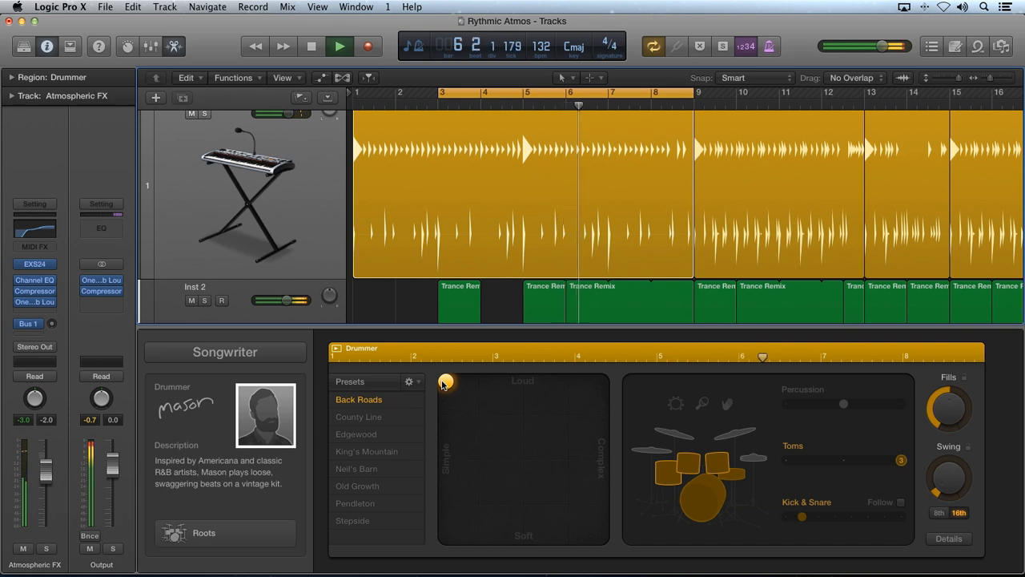
# Push the pattern to louder, maximum complexity with hi-hat and added percussion
pyautogui.moveTo(445, 383); pyautogui.dragTo(503, 382)
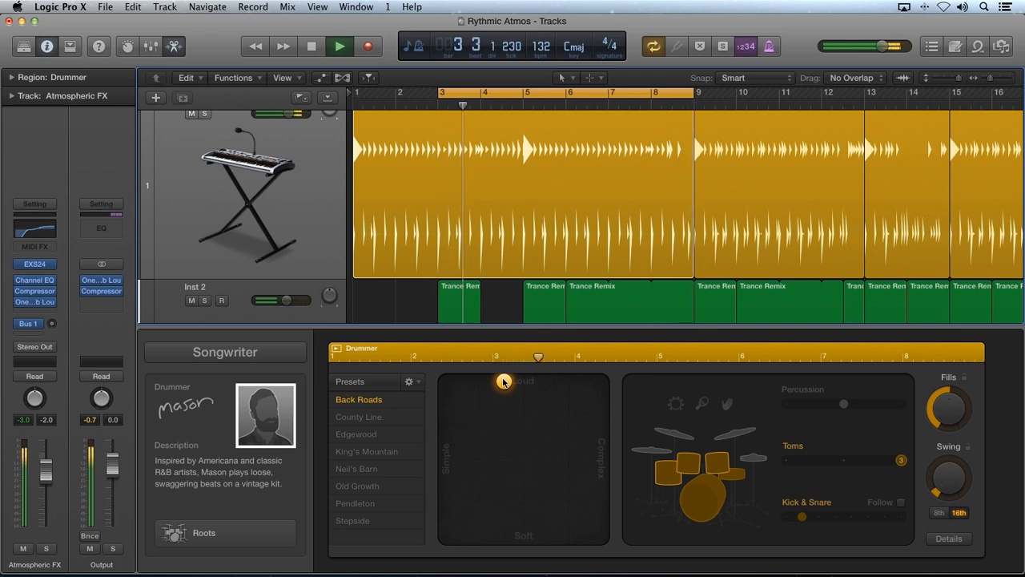
pyautogui.moveTo(503, 381)
pyautogui.mouseDown()
pyautogui.moveTo(601, 383)
pyautogui.moveTo(600, 445)
pyautogui.mouseUp()
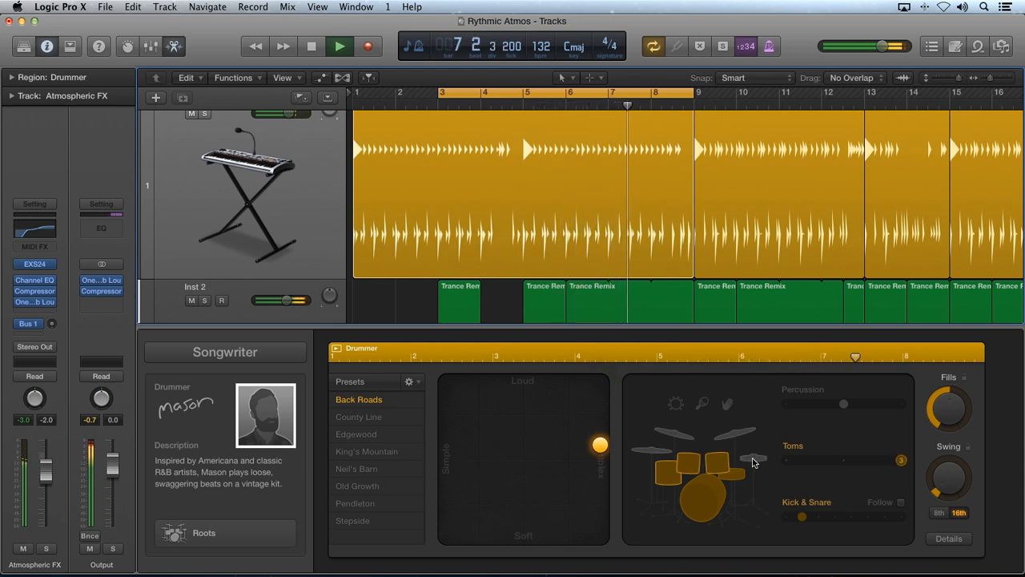
pyautogui.click(752, 462)
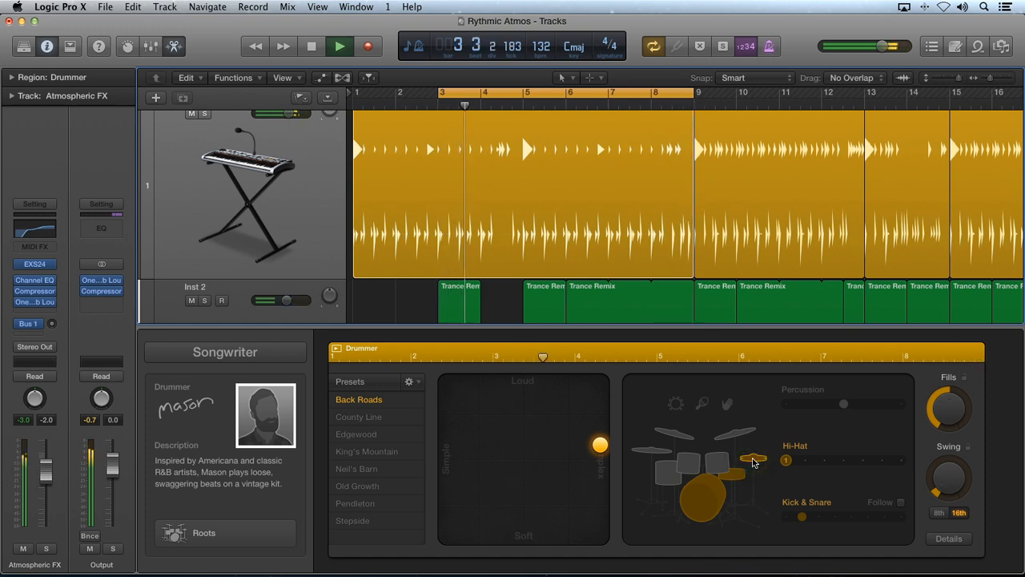
pyautogui.click(726, 405)
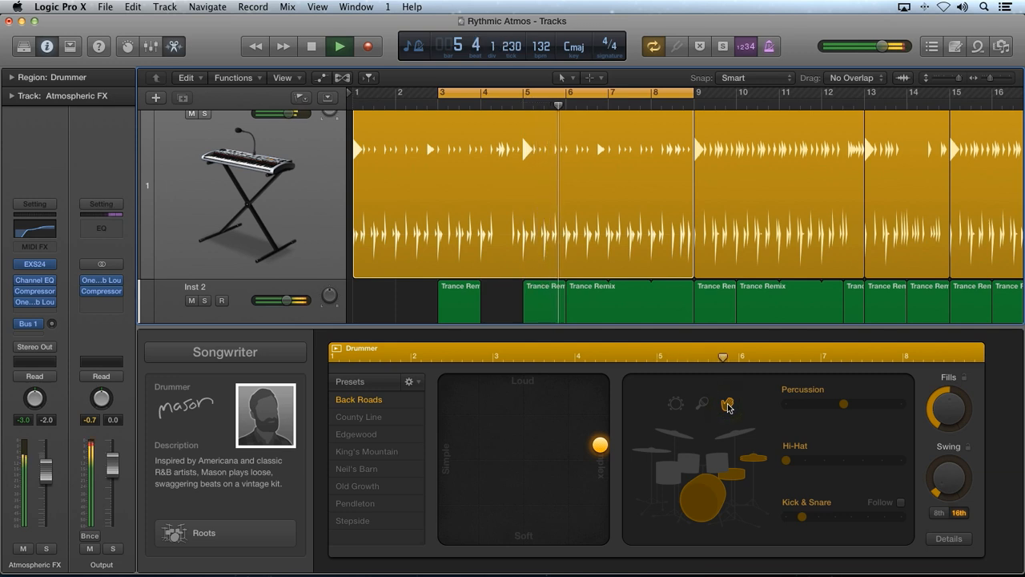
# Settle the XY puck on a more complex, softer feel and stop playback
pyautogui.moveTo(597, 453); pyautogui.dragTo(455, 455)
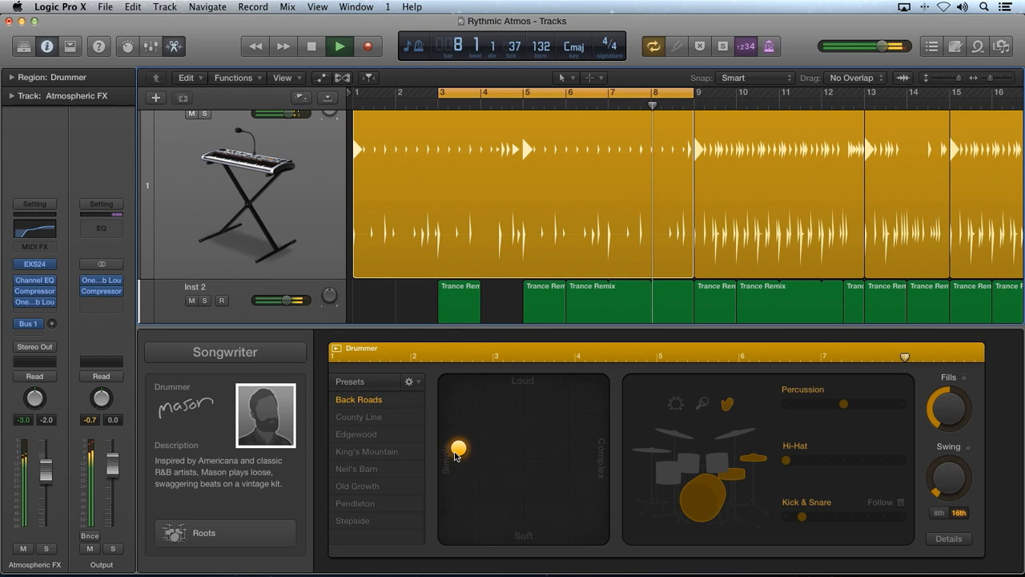
pyautogui.moveTo(455, 456); pyautogui.dragTo(536, 395)
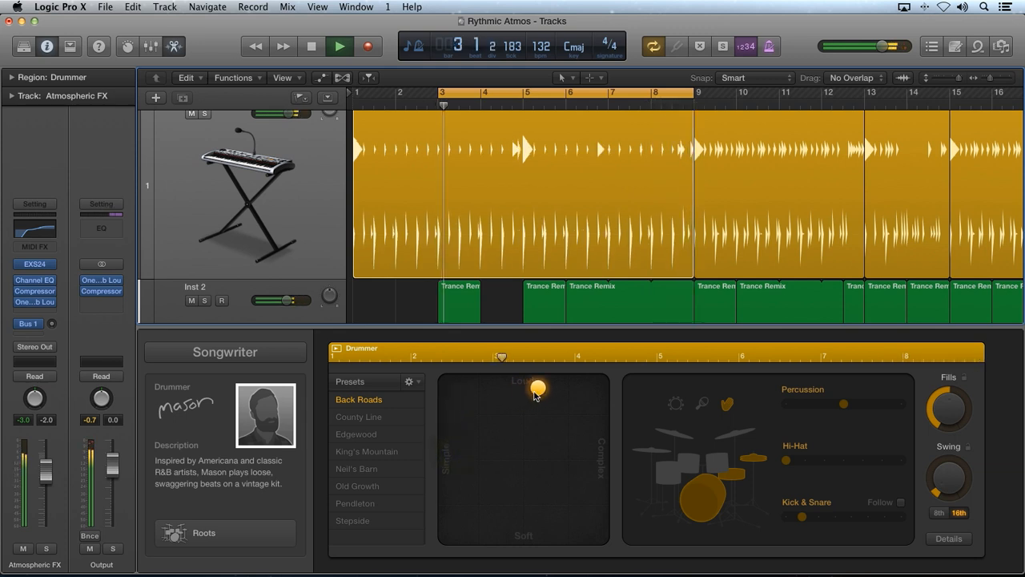
pyautogui.moveTo(536, 396); pyautogui.dragTo(573, 479)
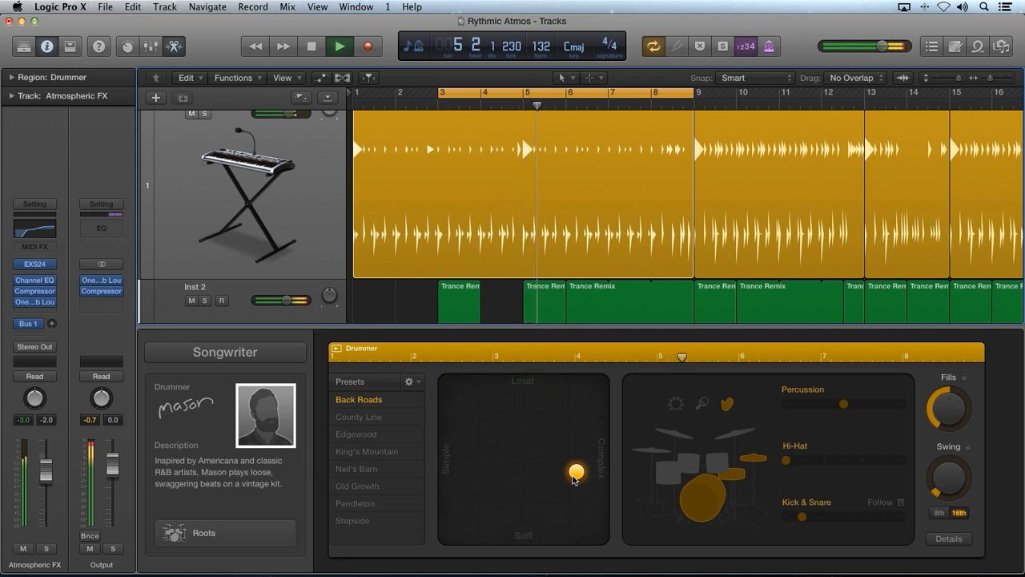
pyautogui.press('space')
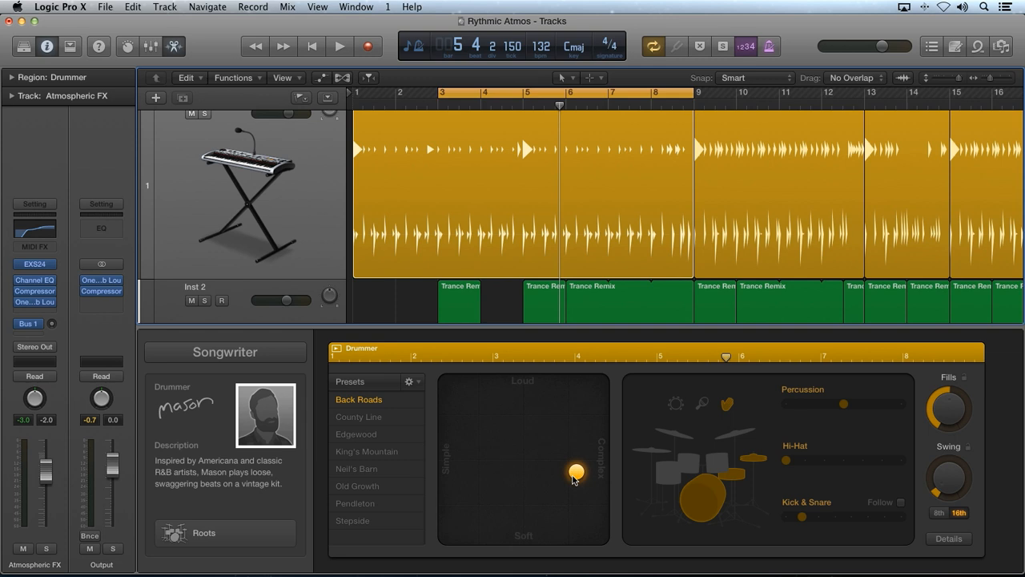
# Zoom out to the whole arrangement and pick the first Drummer region
pyautogui.click(429, 291)
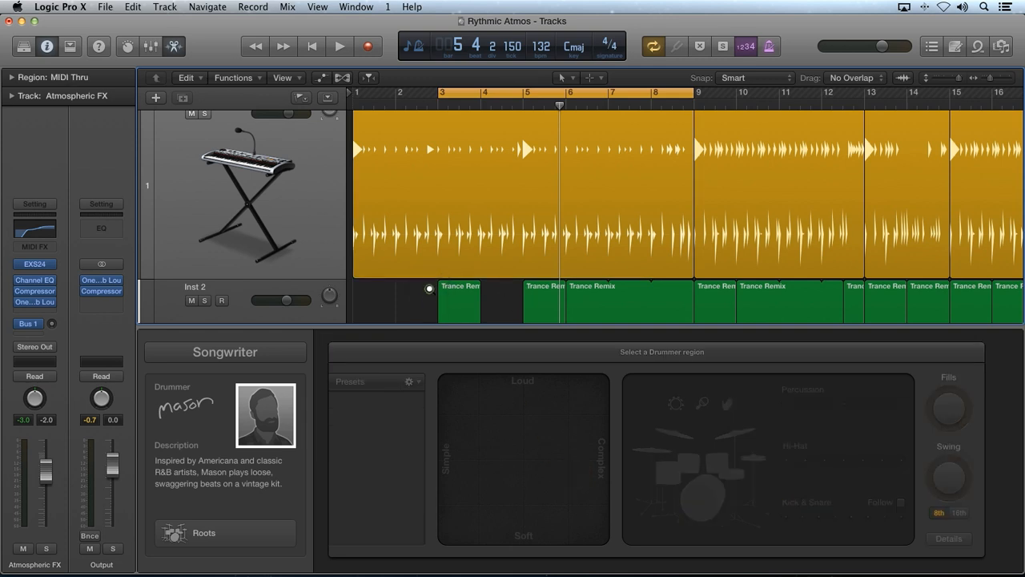
pyautogui.click(429, 288)
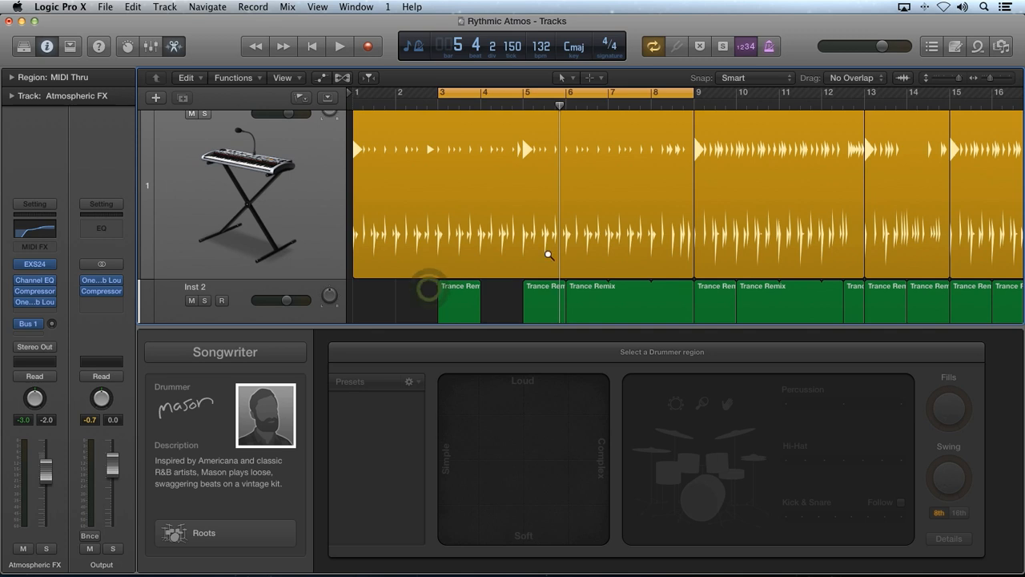
pyautogui.keyDown('ctrl'); pyautogui.keyDown('alt'); pyautogui.click(549, 254); pyautogui.keyUp('alt'); pyautogui.keyUp('ctrl')
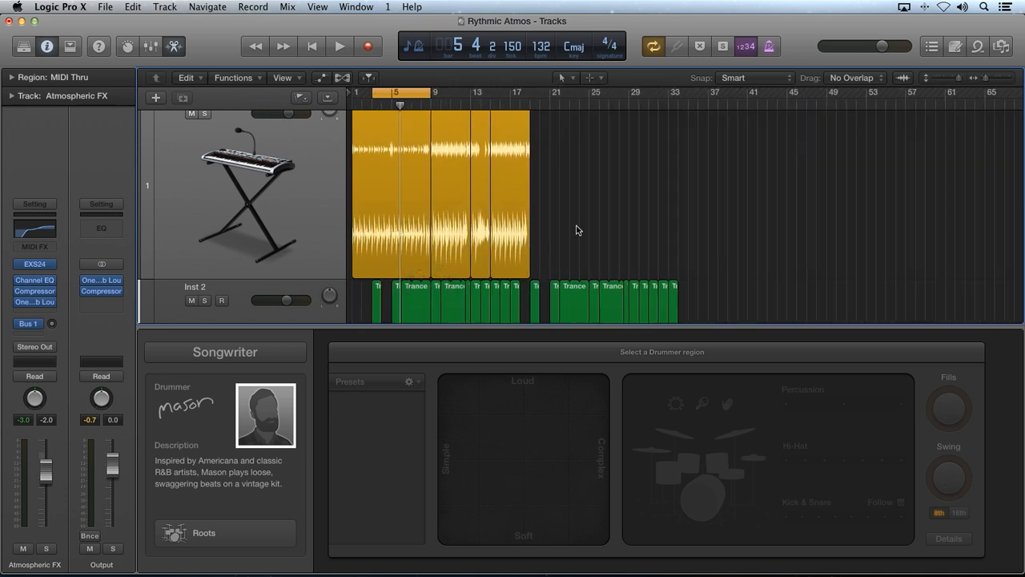
pyautogui.click(379, 204)
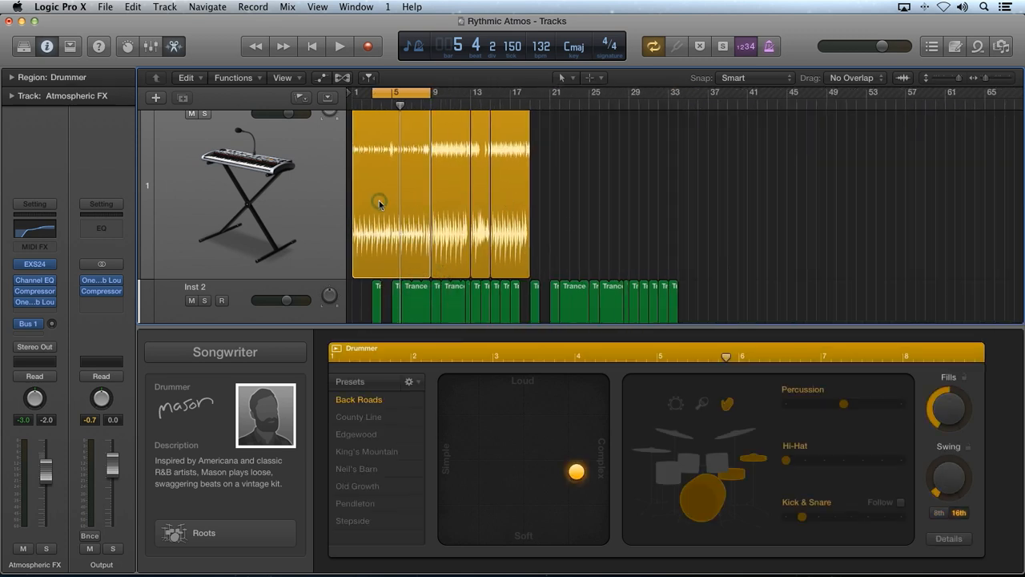
# Bounce the region in place to a new Drummer_bip track, muting the original
pyautogui.rightClick(379, 204)
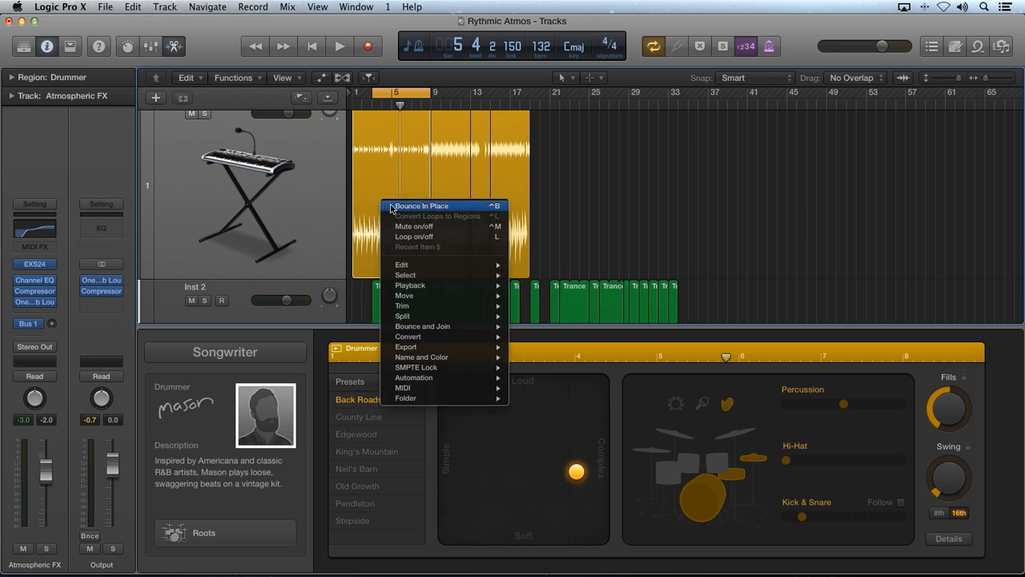
pyautogui.click(391, 208)
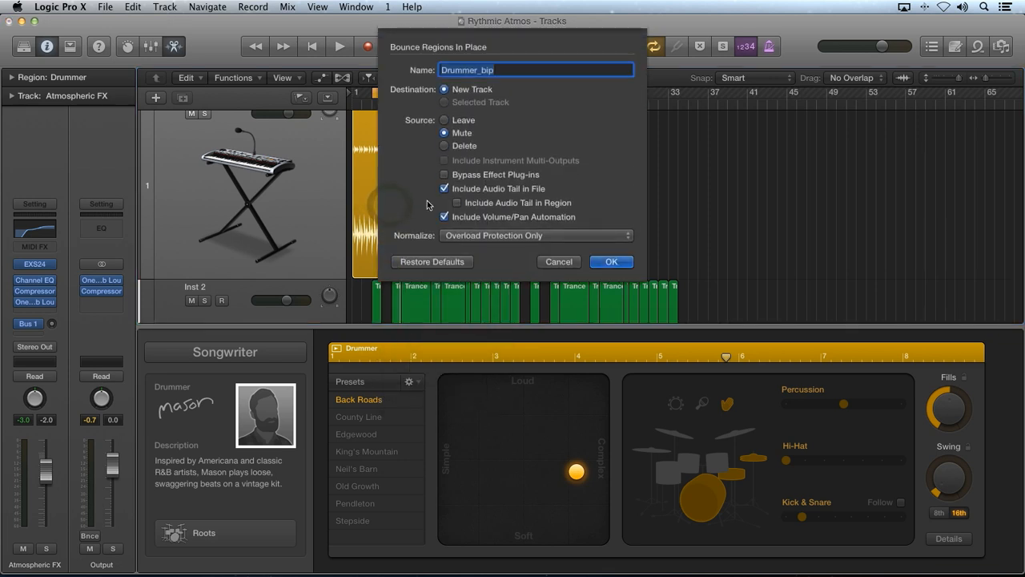
pyautogui.click(612, 261)
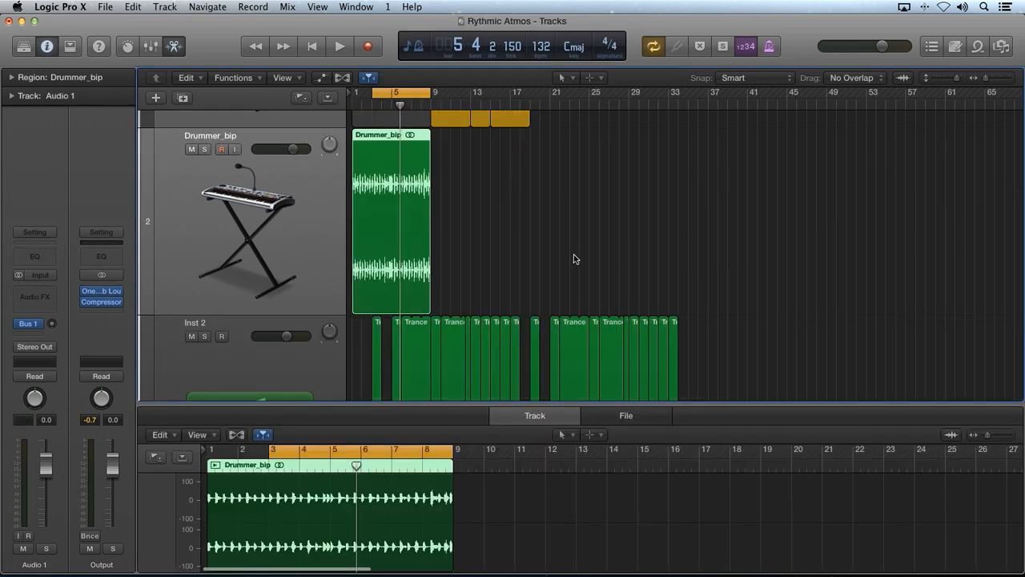
pyautogui.click(573, 257)
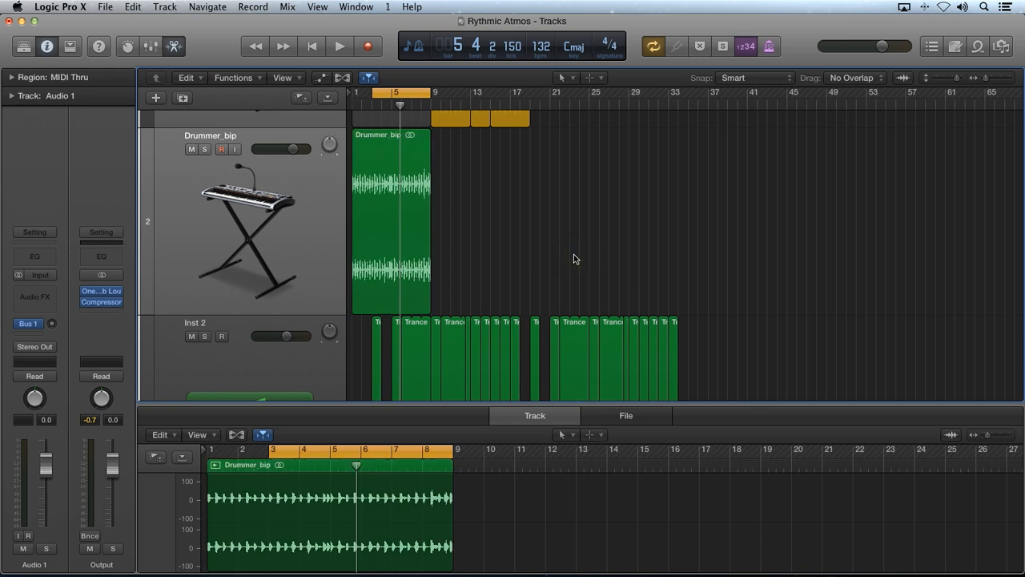
# Select and unmute the first Drummer region
pyautogui.keyDown('ctrl'); pyautogui.keyDown('alt'); pyautogui.click(574, 257); pyautogui.keyUp('alt'); pyautogui.keyUp('ctrl')
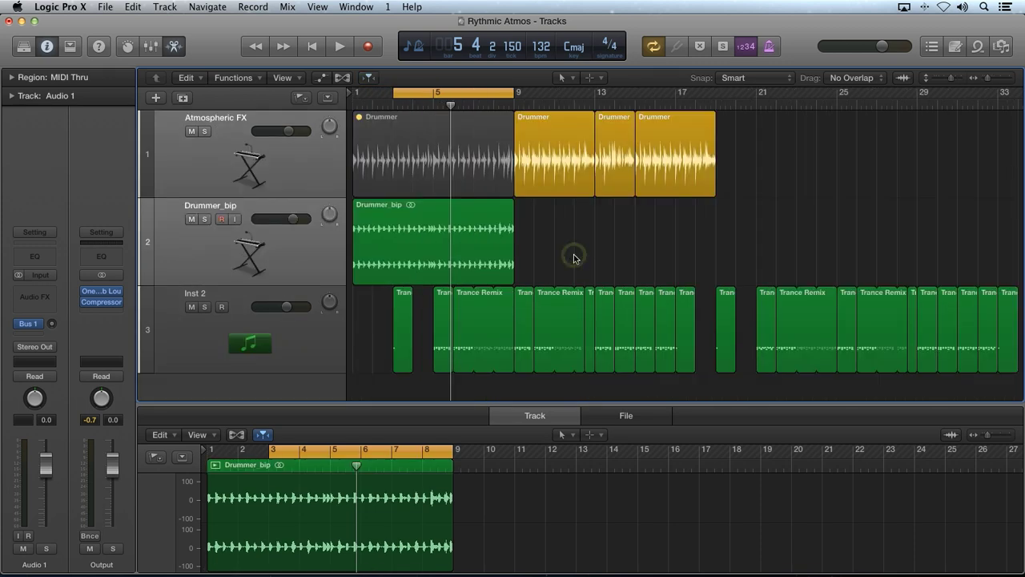
pyautogui.click(315, 160)
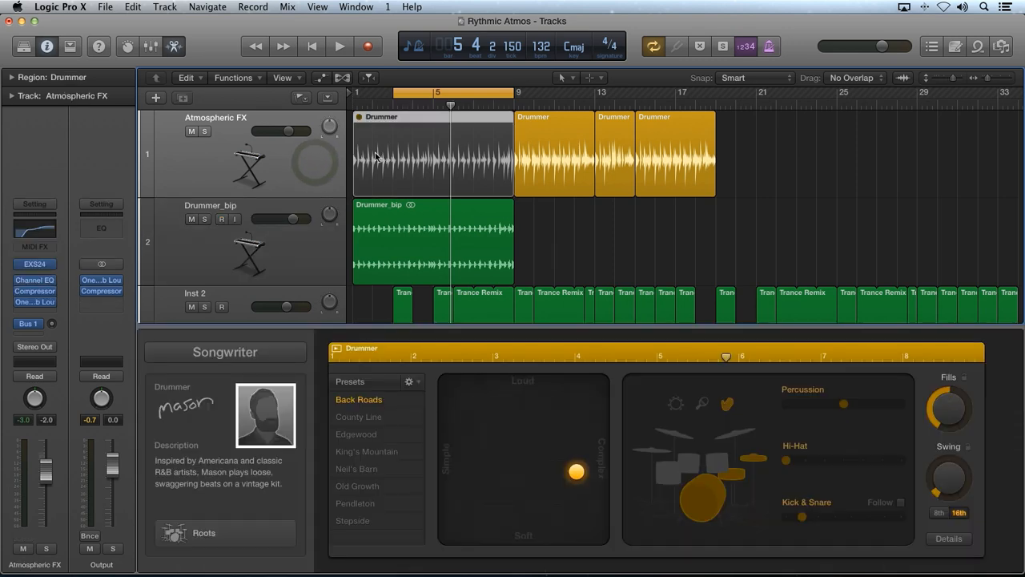
pyautogui.click(374, 156)
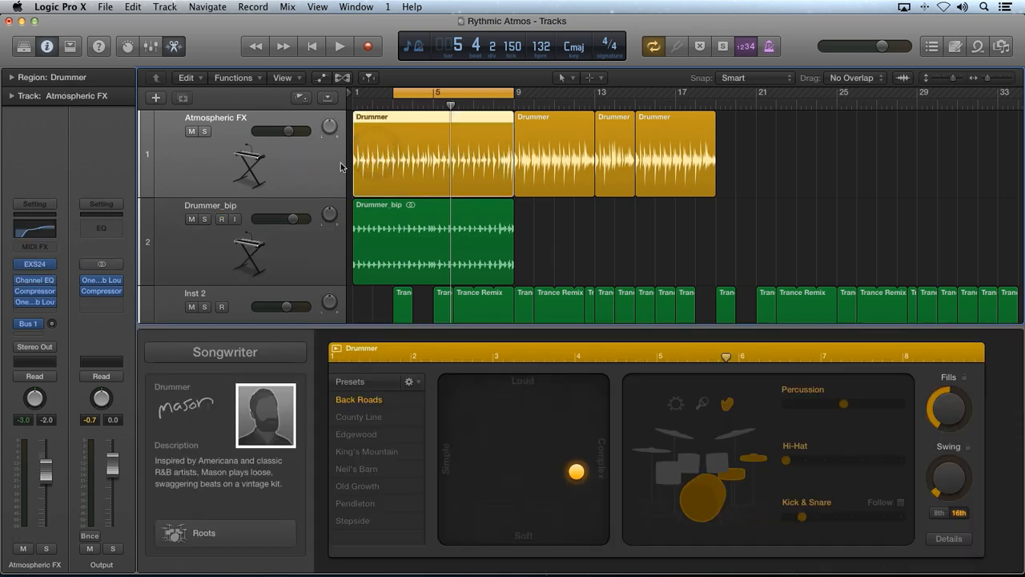
# Swap the drummer from Mason to Darcy, loading the Bluebird kit
pyautogui.click(265, 415)
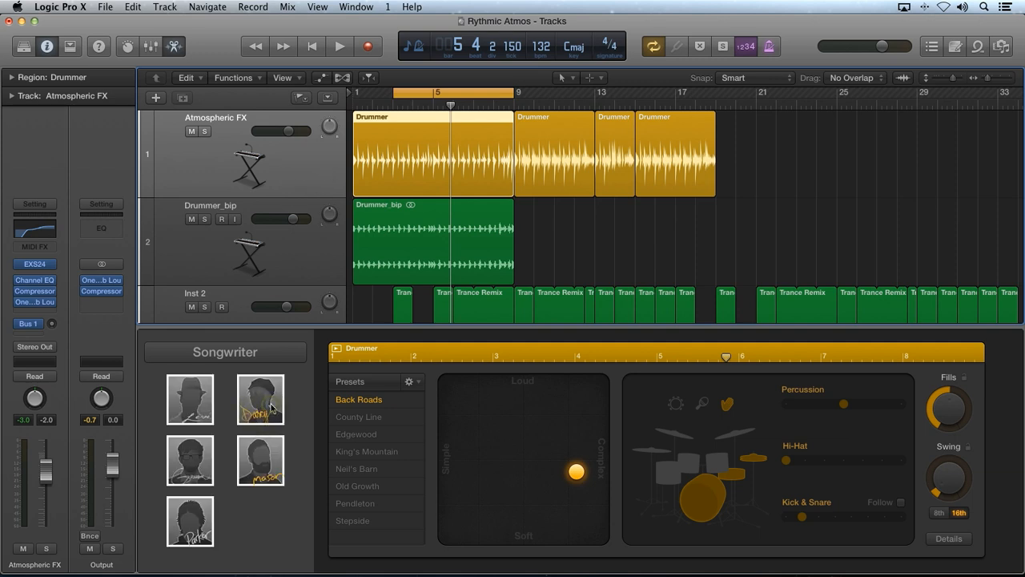
pyautogui.click(272, 407)
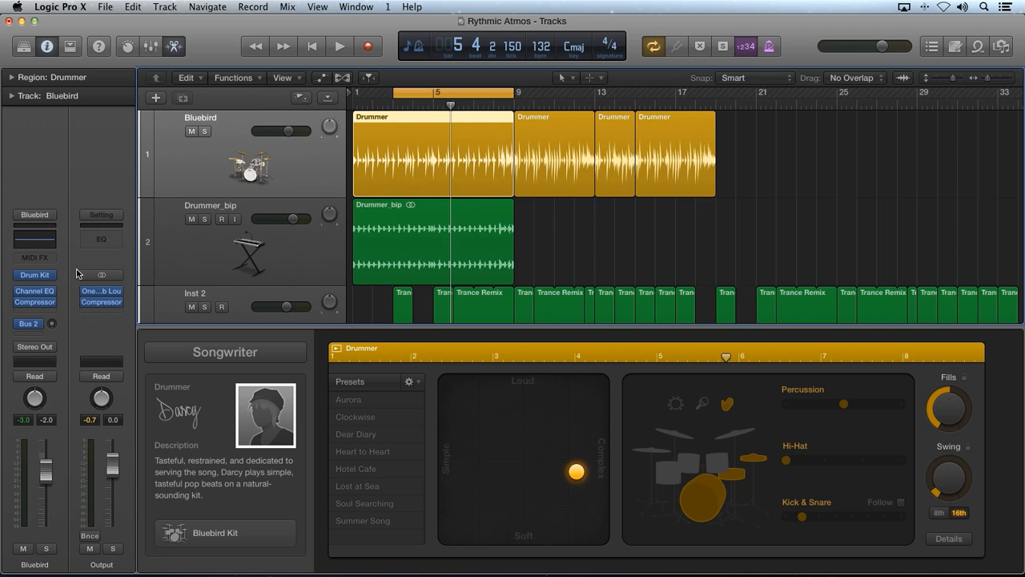
# Reload Bluebird's Drum Kit Designer as Multi Output instead of stereo, leaving the slot menu open
pyautogui.click(35, 275)
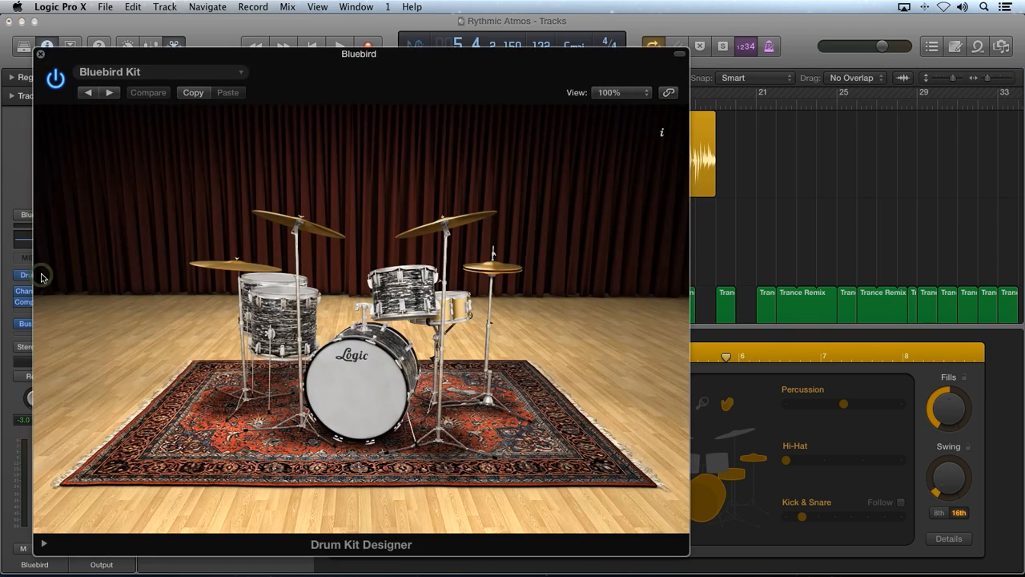
pyautogui.click(42, 56)
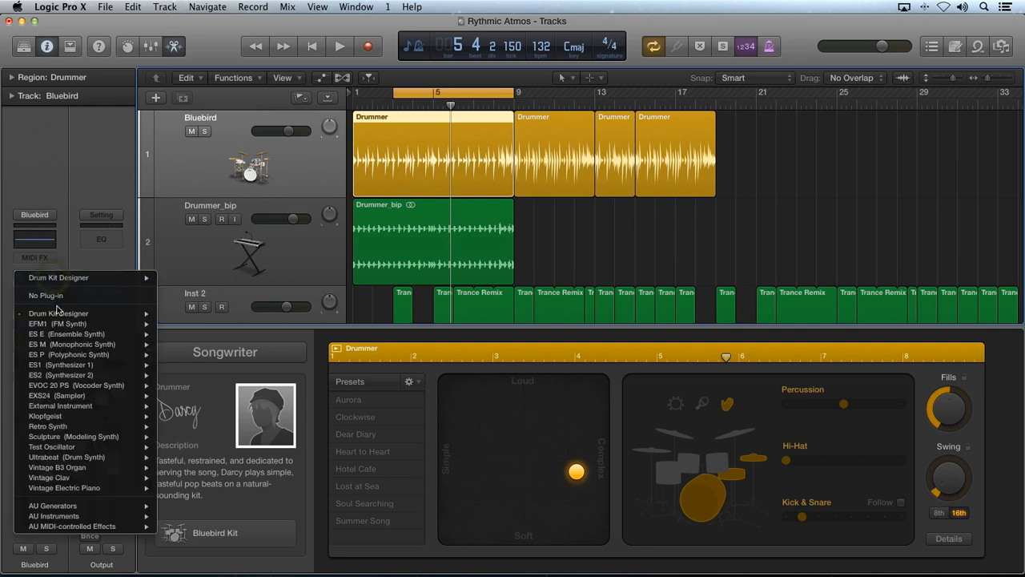
pyautogui.moveTo(59, 313)
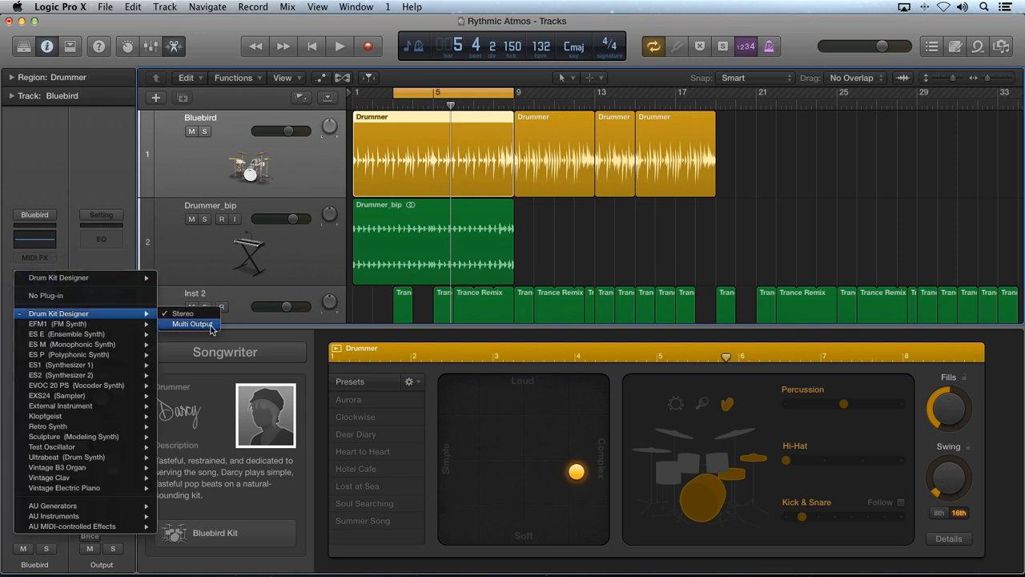
pyautogui.click(211, 326)
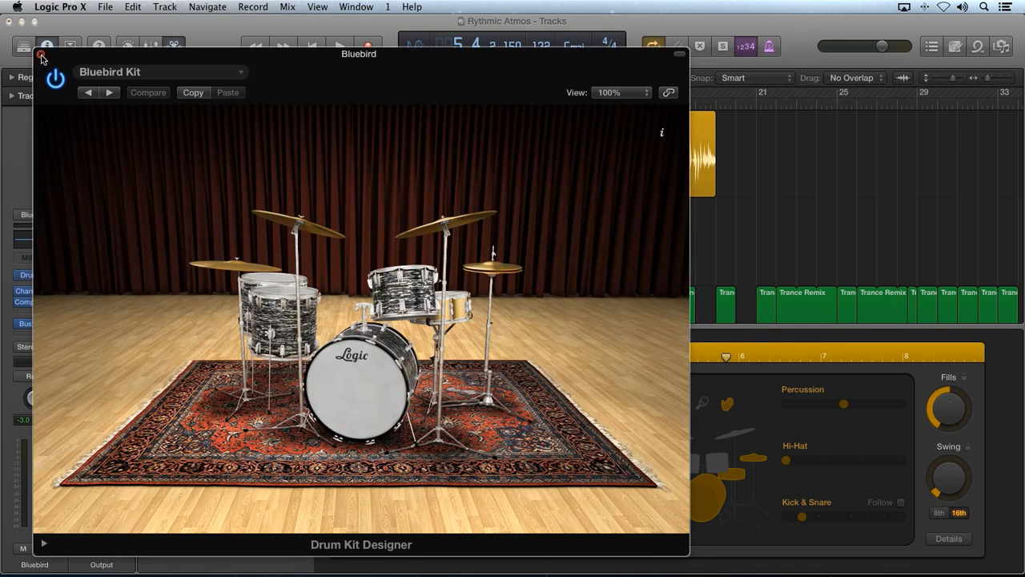
pyautogui.click(41, 56)
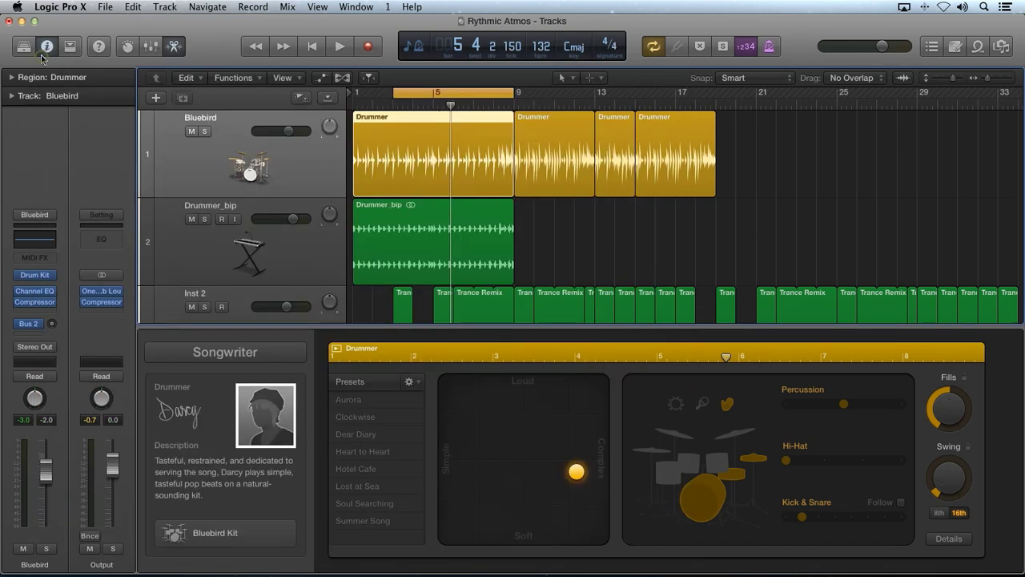
pyautogui.click(53, 276)
pyautogui.moveTo(58, 313)
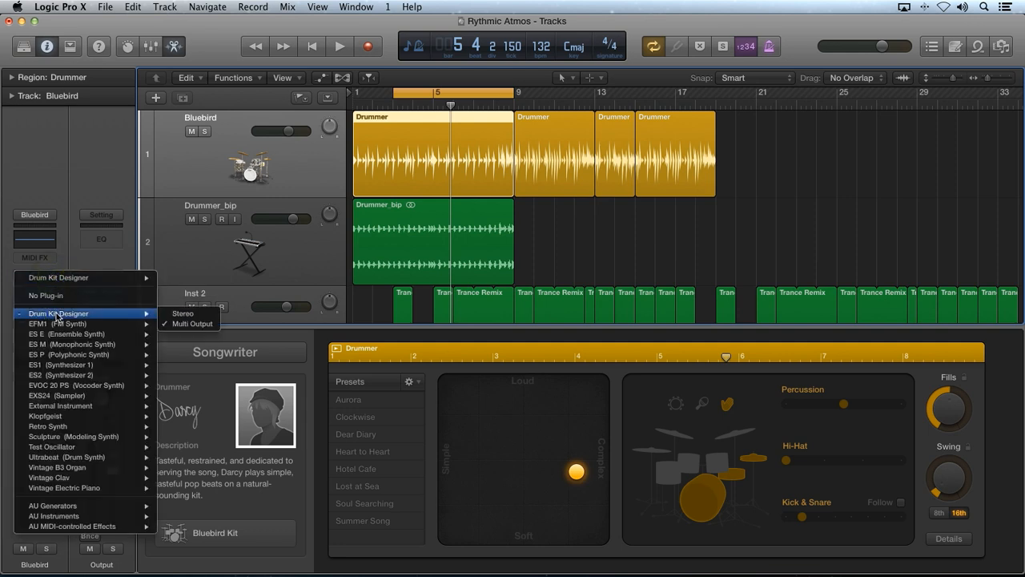
# Keep Multi Output checked for Drum Kit Designer and dismiss the instrument menu
pyautogui.click(192, 325)
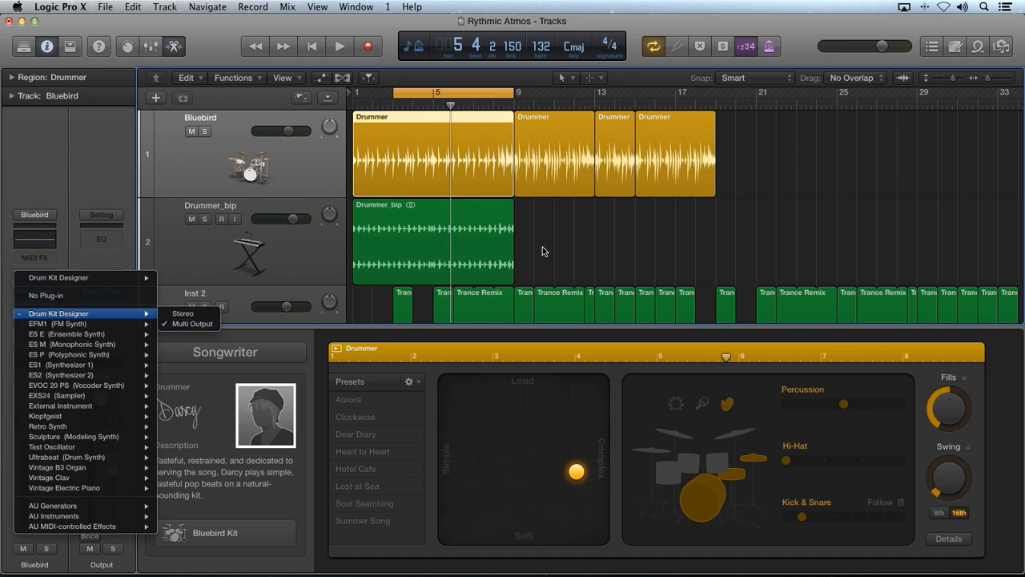